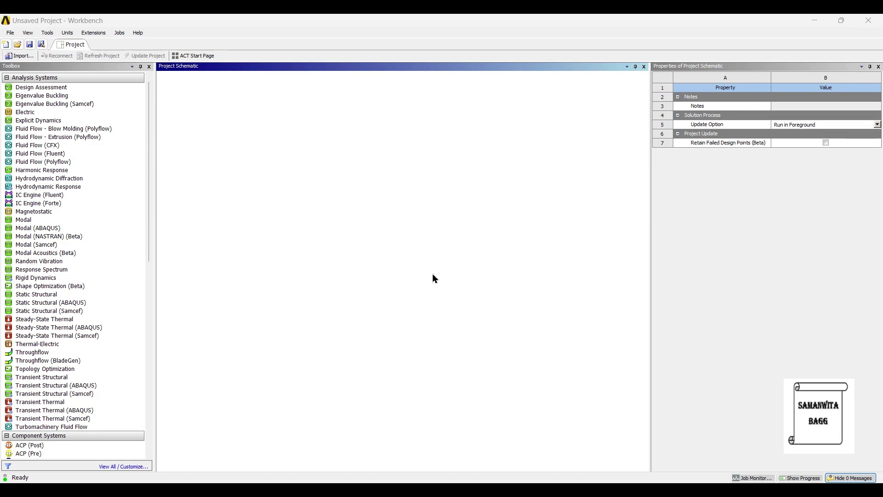
# Add a Static Structural analysis and open its Engineering Data, which lists Structural Steel
pyautogui.doubleClick(62, 295)
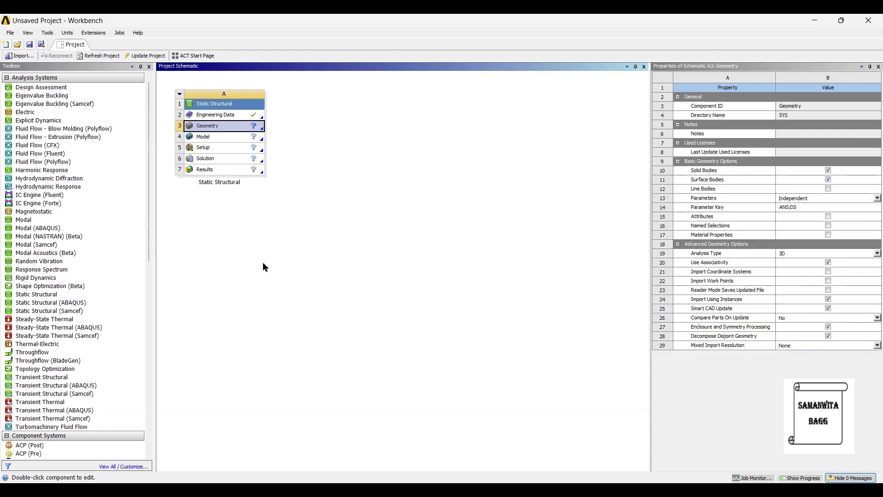
pyautogui.doubleClick(217, 115)
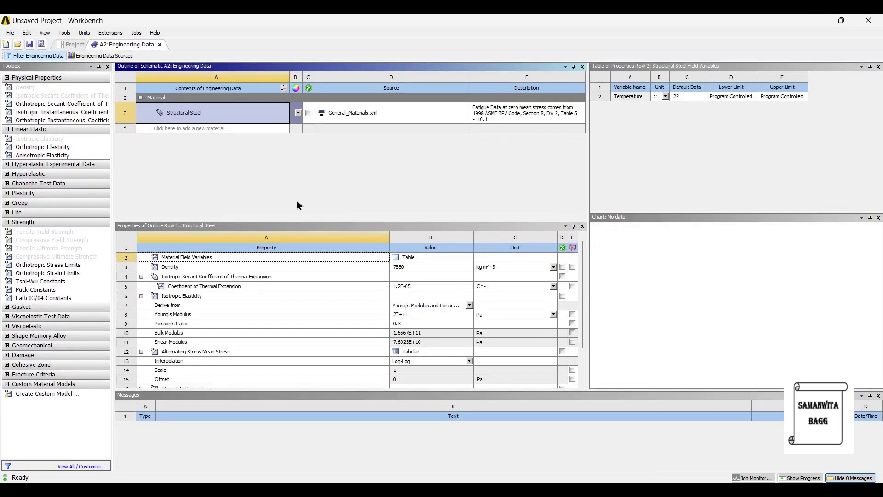
pyautogui.click(101, 55)
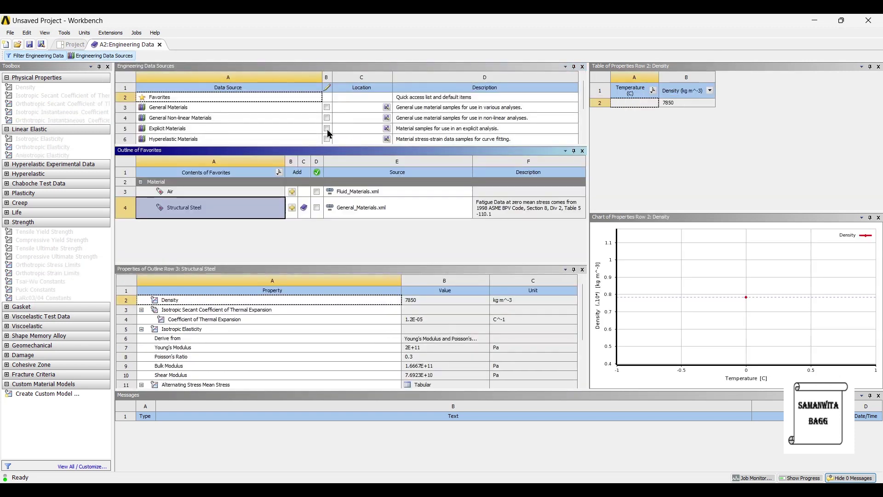
pyautogui.scroll(-3, 220, 114)
pyautogui.scroll(3, 235, 134)
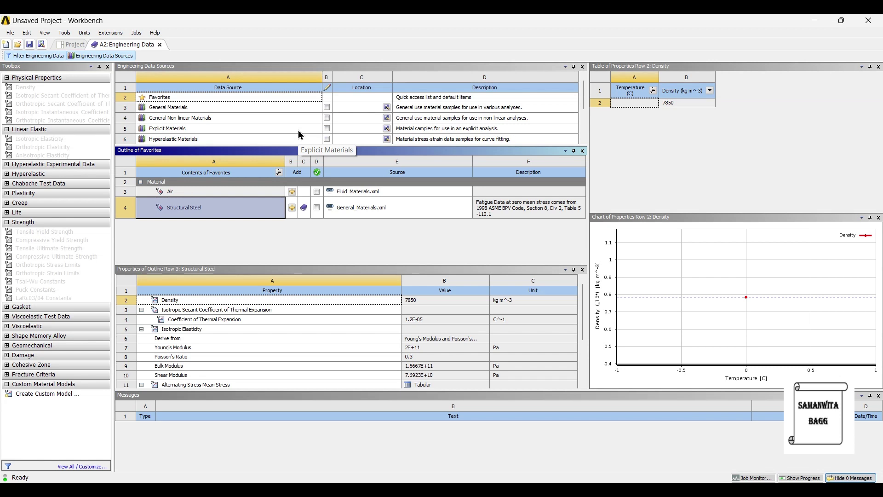
pyautogui.click(112, 56)
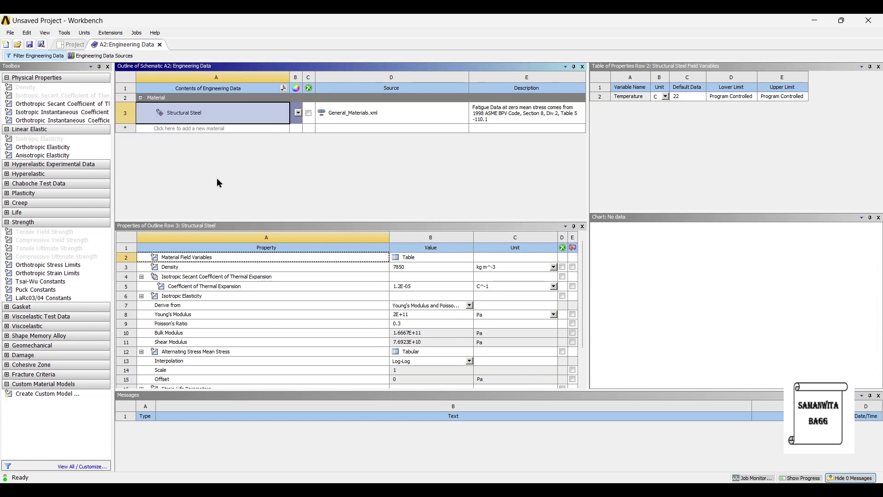
pyautogui.click(175, 131)
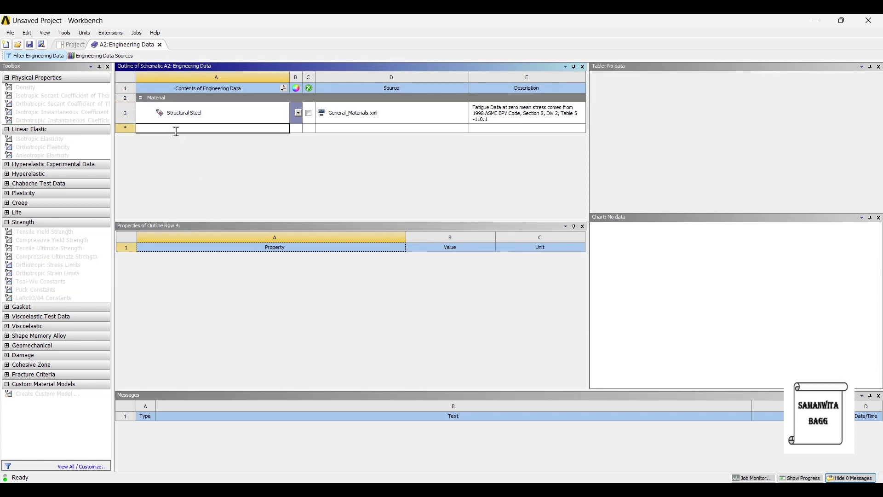
# Create the material Stainless Steel 316 with a density of 8070 kg m^-3
pyautogui.write('Stainle')
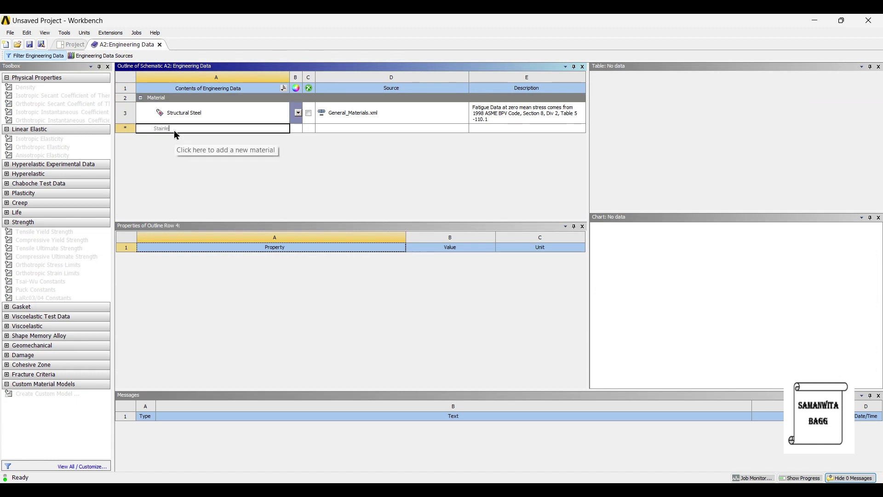
pyautogui.write('ss Steel 3')
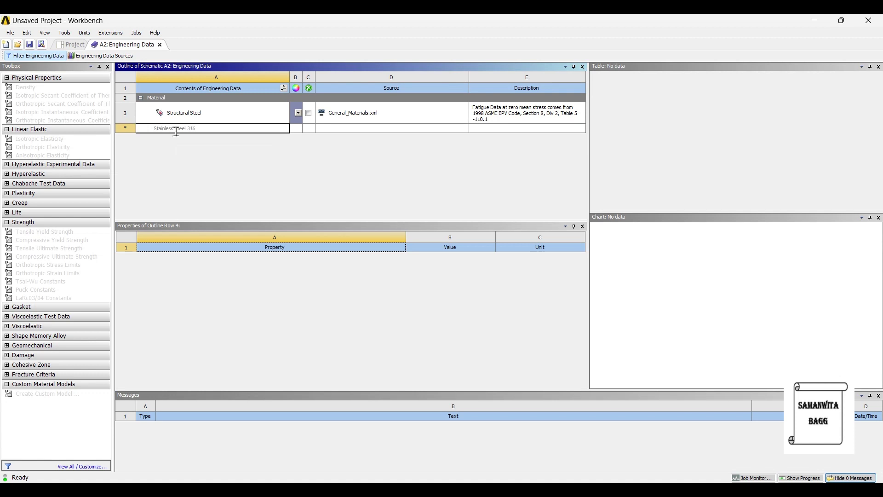
pyautogui.write('16')
pyautogui.press('Return')
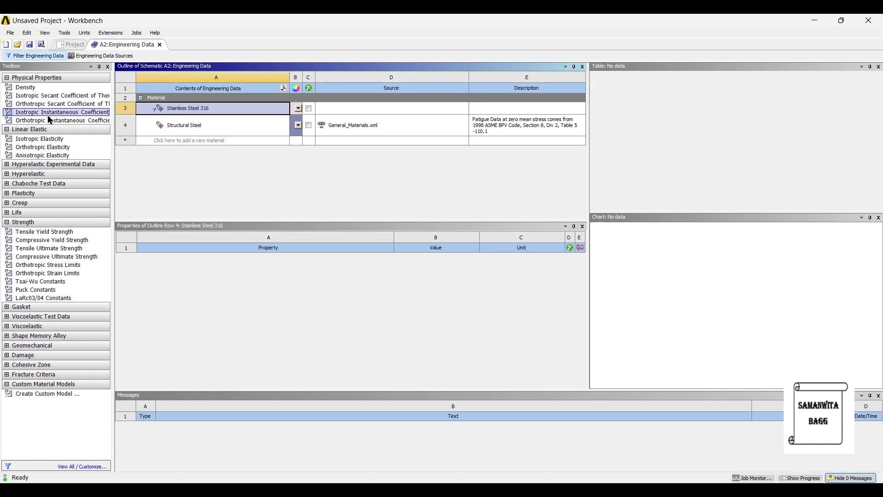
pyautogui.doubleClick(42, 89)
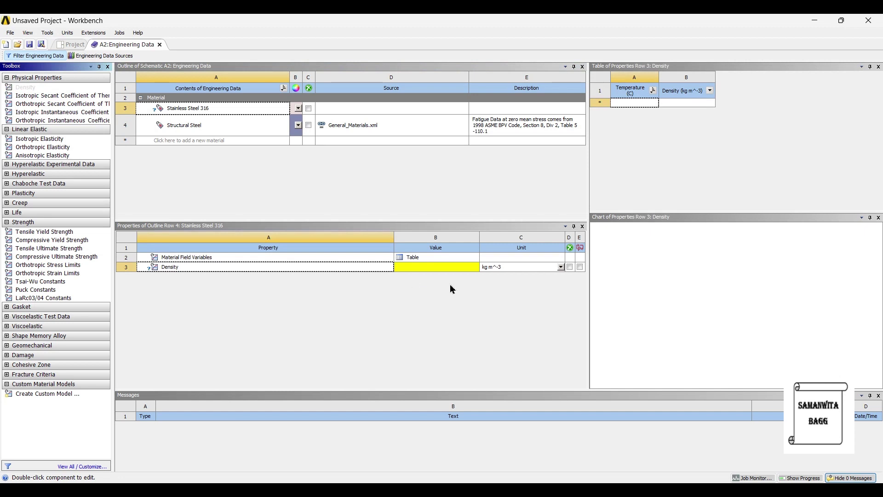
pyautogui.click(454, 267)
pyautogui.write('8')
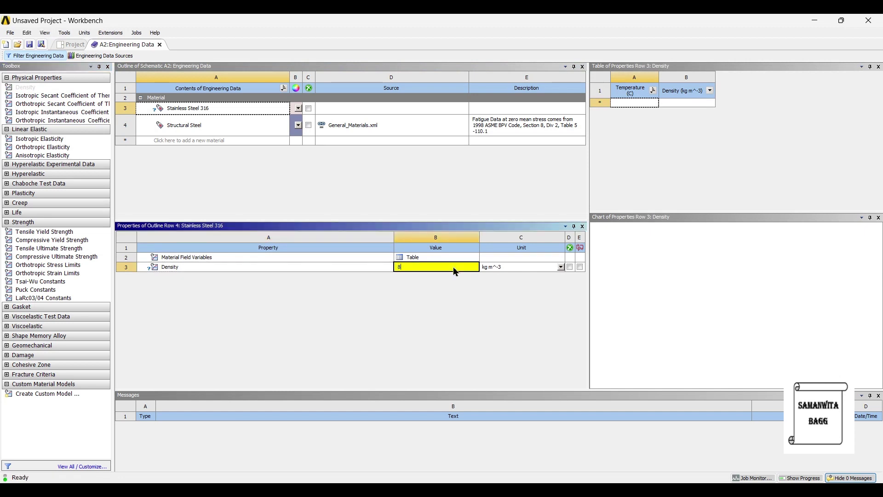
pyautogui.write('070')
pyautogui.press('Return')
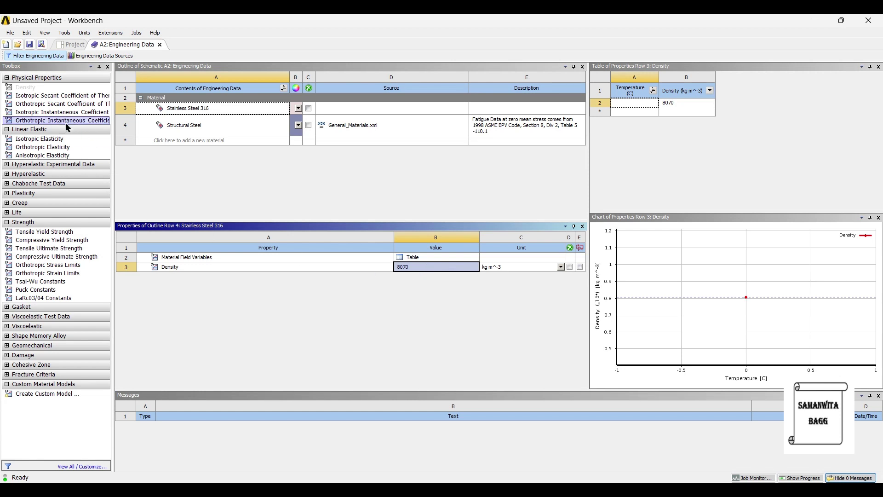
# Add Isotropic Elasticity with Young's Modulus 205e9 Pa and Poisson's Ratio 0.275
pyautogui.moveTo(59, 138); pyautogui.dragTo(376, 172)
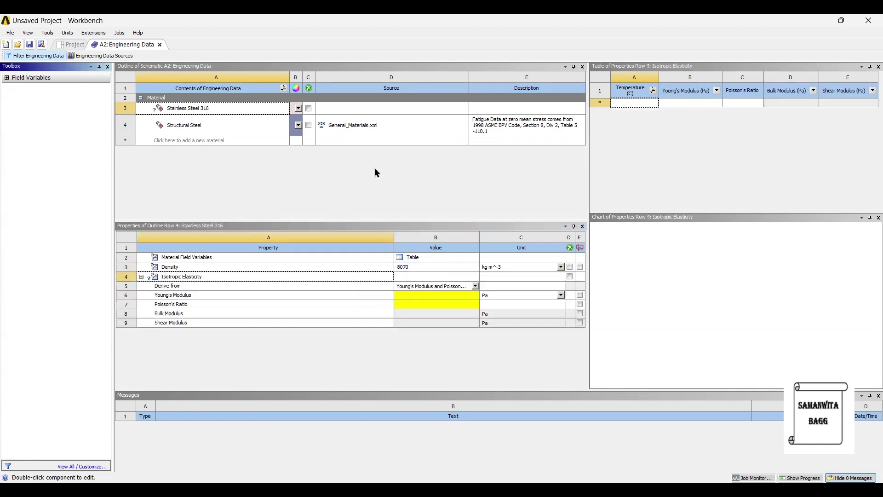
pyautogui.click(409, 296)
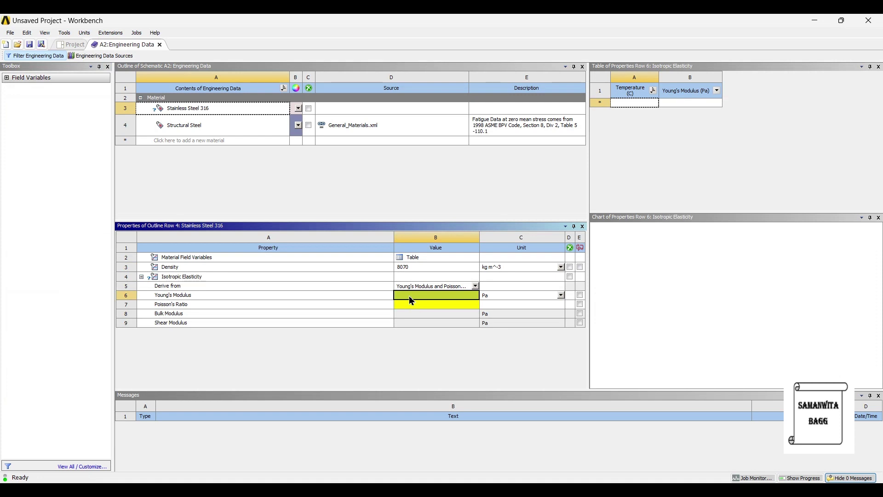
pyautogui.write('2')
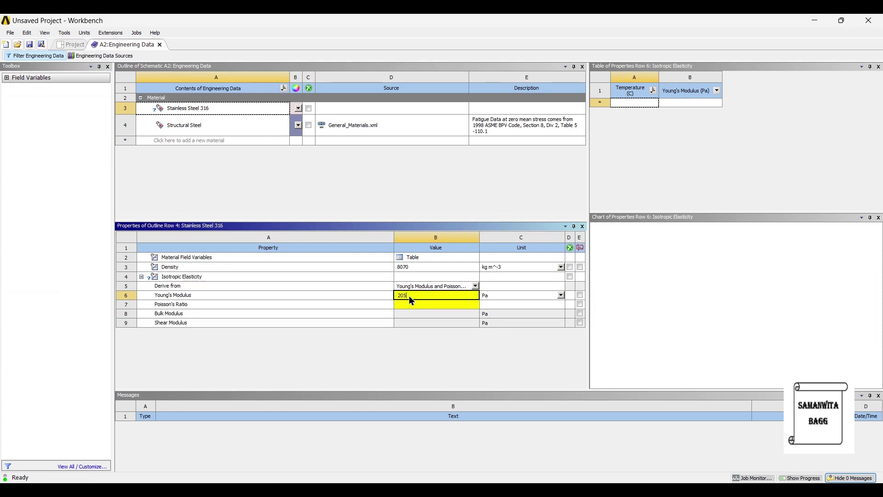
pyautogui.write('05e9')
pyautogui.press('Return')
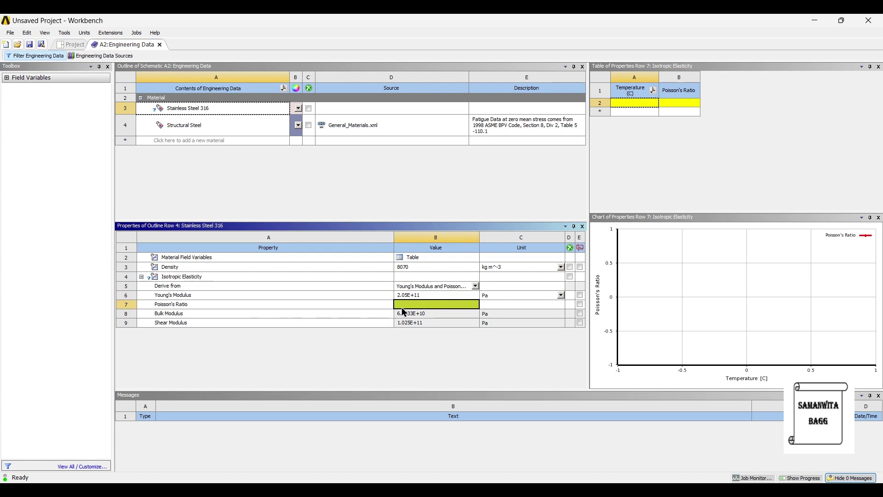
pyautogui.write('0')
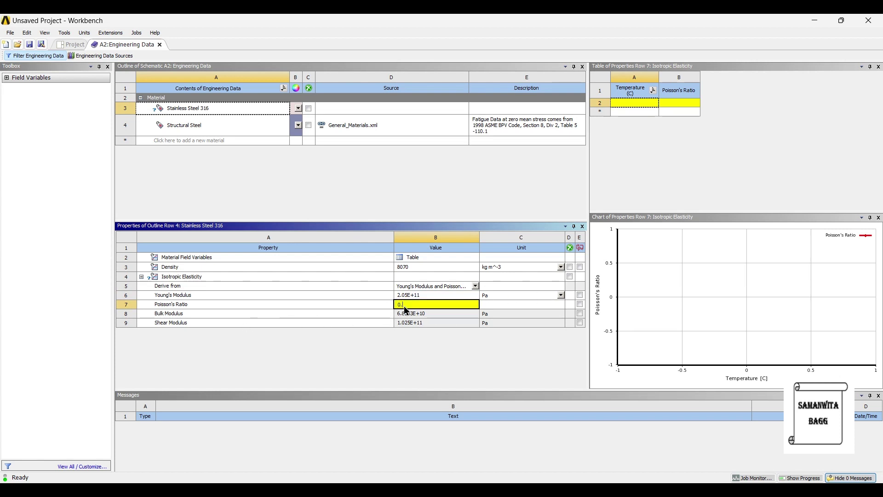
pyautogui.write('.275')
pyautogui.press('Return')
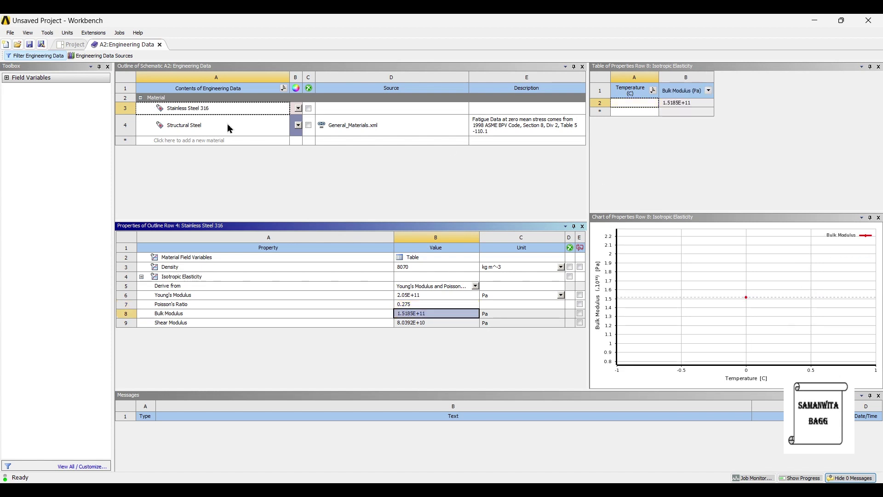
# Add a Compressive Yield Strength of 310e6 Pa to Stainless Steel 316
pyautogui.click(203, 113)
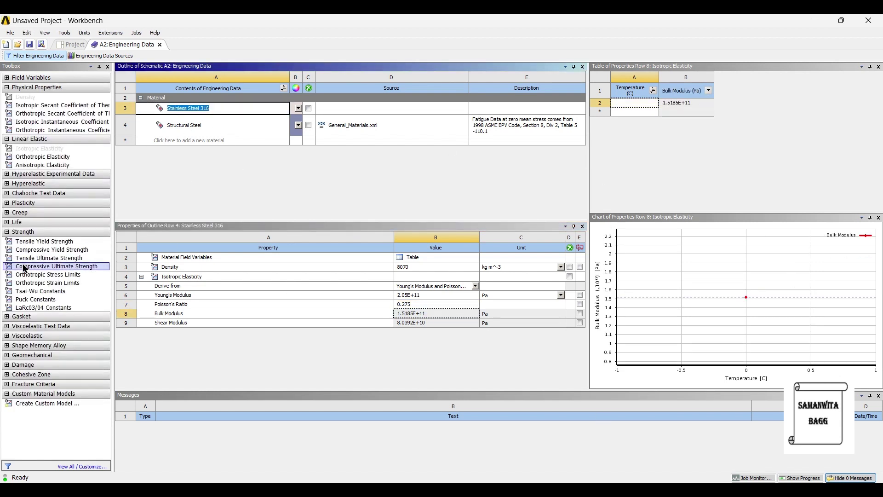
pyautogui.moveTo(45, 246); pyautogui.dragTo(359, 346)
pyautogui.click(415, 333)
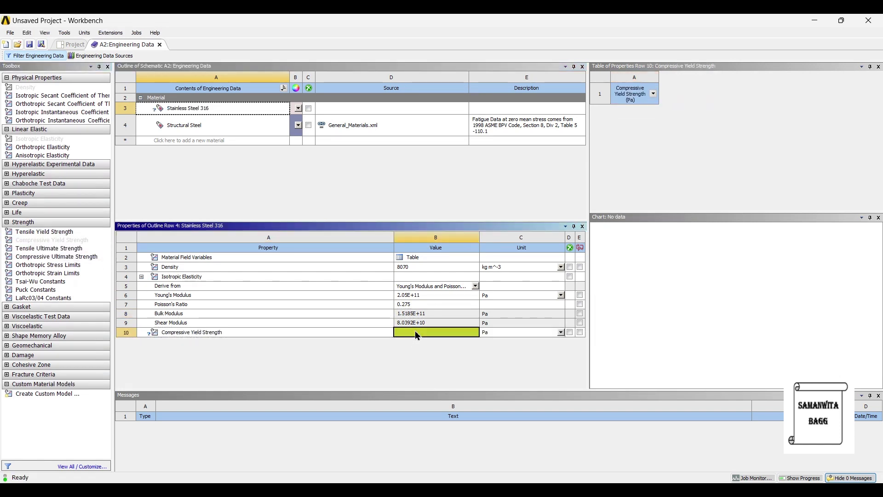
pyautogui.write('3')
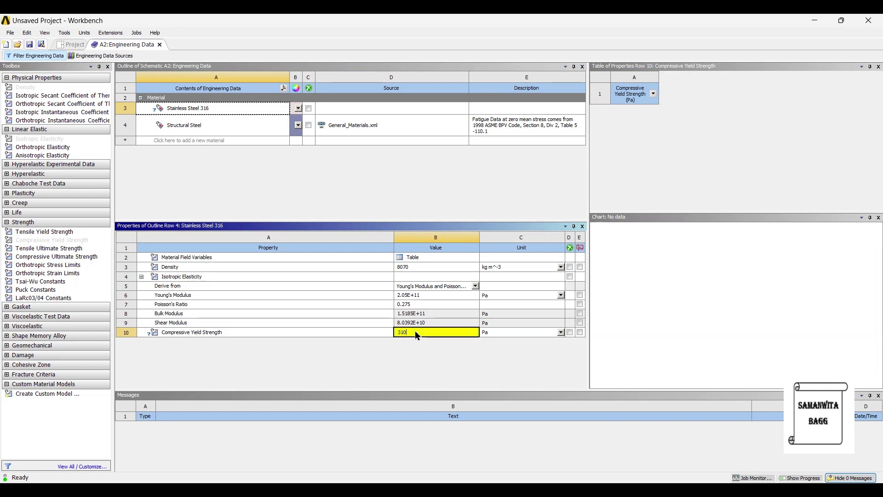
pyautogui.write('10e6')
pyautogui.press('Return')
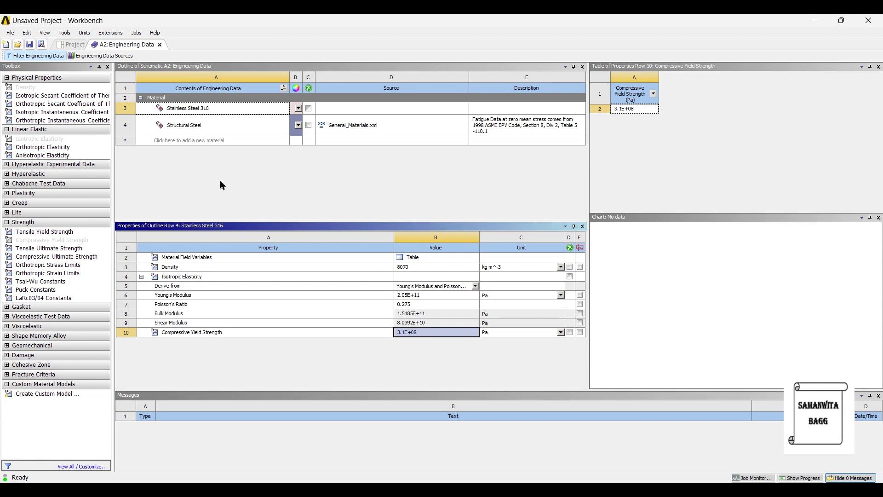
# Import Compression Bone Plate8.STEP as the analysis geometry and open the model in Mechanical
pyautogui.click(74, 44)
pyautogui.click(151, 56)
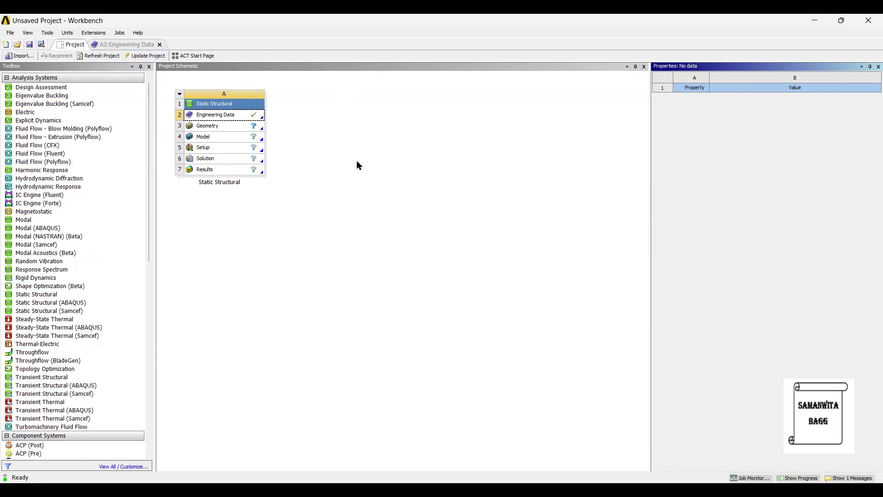
pyautogui.click(217, 133)
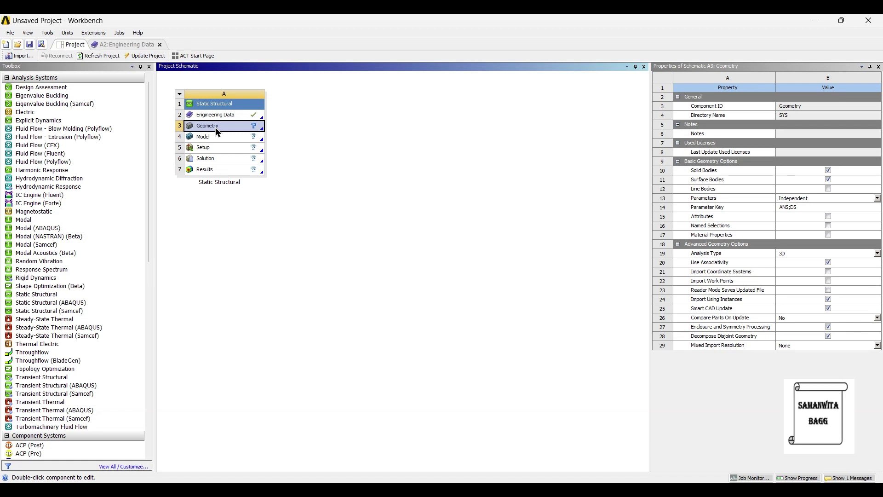
pyautogui.rightClick(217, 131)
pyautogui.moveTo(259, 155)
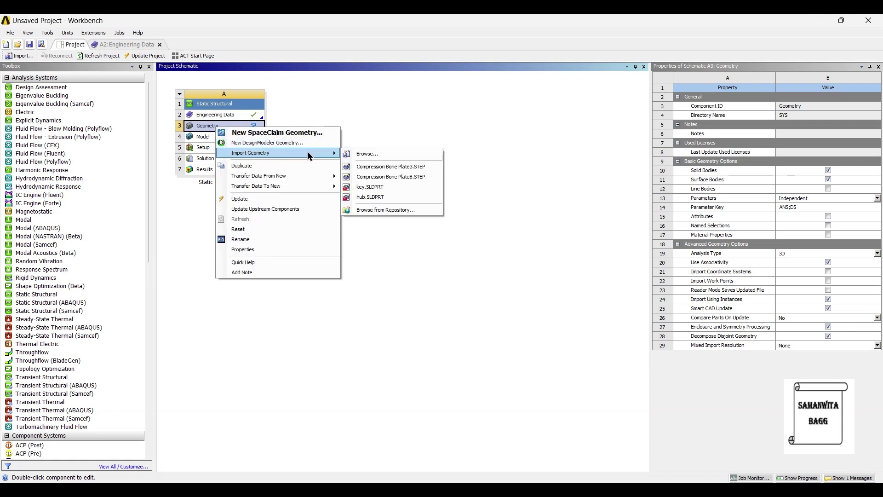
pyautogui.click(405, 177)
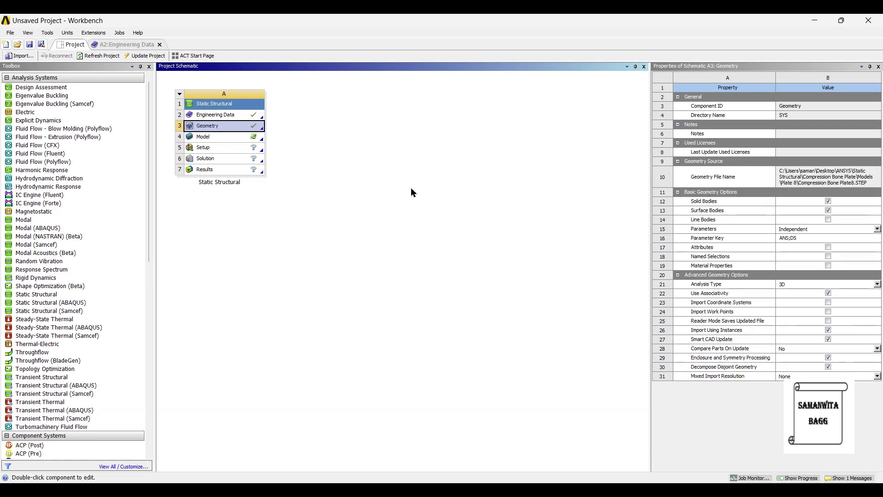
pyautogui.doubleClick(214, 137)
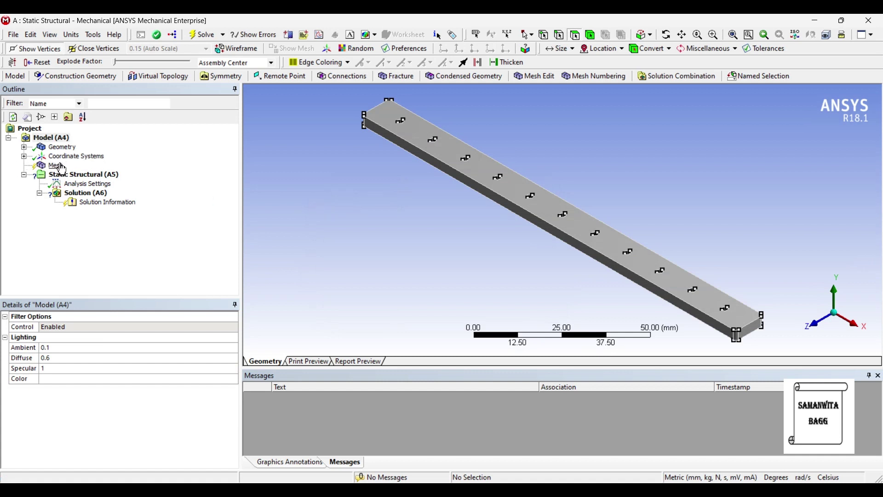
# Assign Stainless Steel 316 as the material of the Compression Bone Plate8 body
pyautogui.click(59, 147)
pyautogui.click(24, 148)
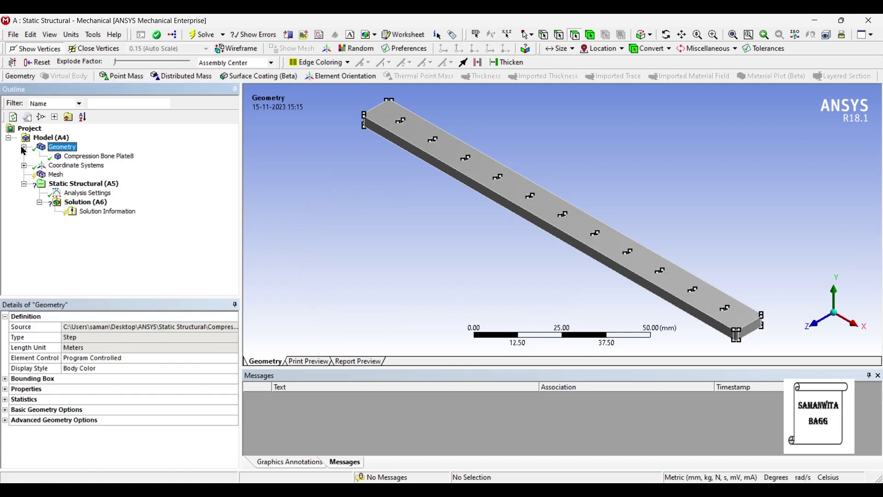
pyautogui.click(96, 156)
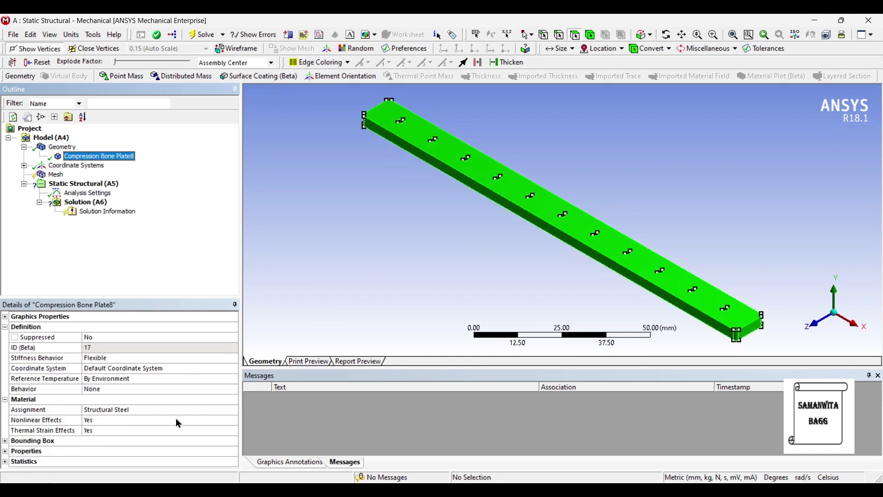
pyautogui.click(155, 411)
pyautogui.click(234, 410)
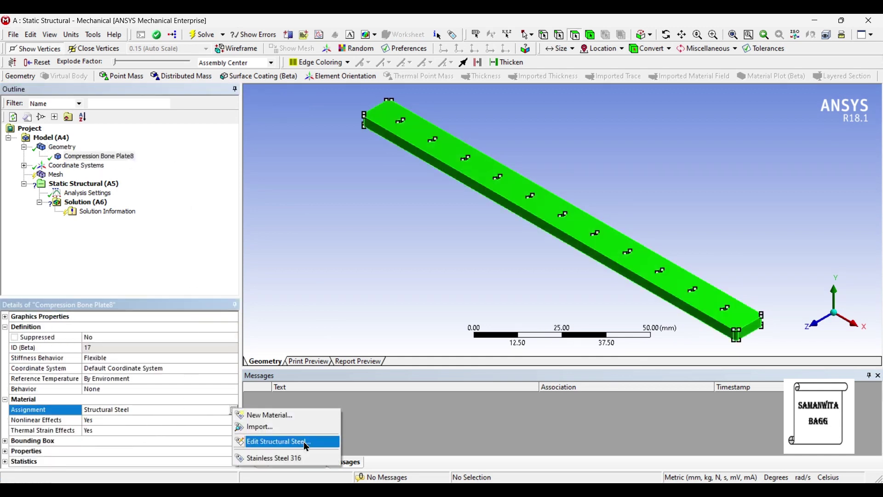
pyautogui.click(298, 459)
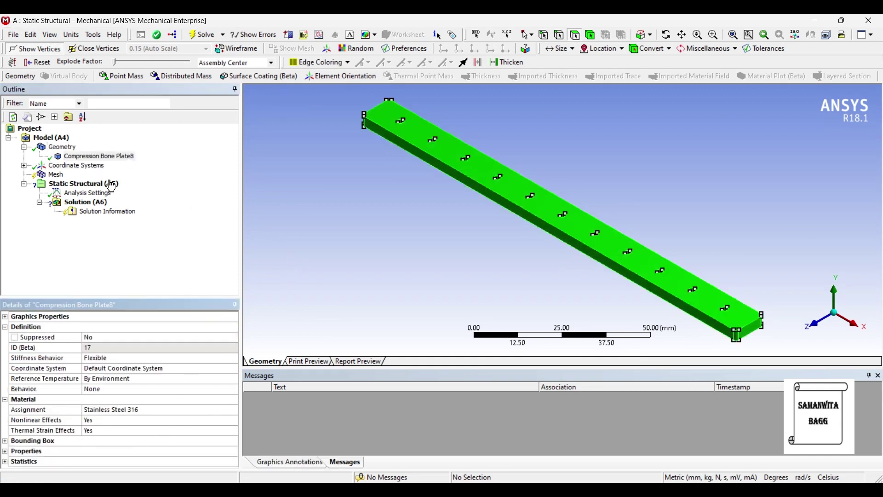
# Set the mesh sizing Relevance Center to Fine
pyautogui.click(54, 175)
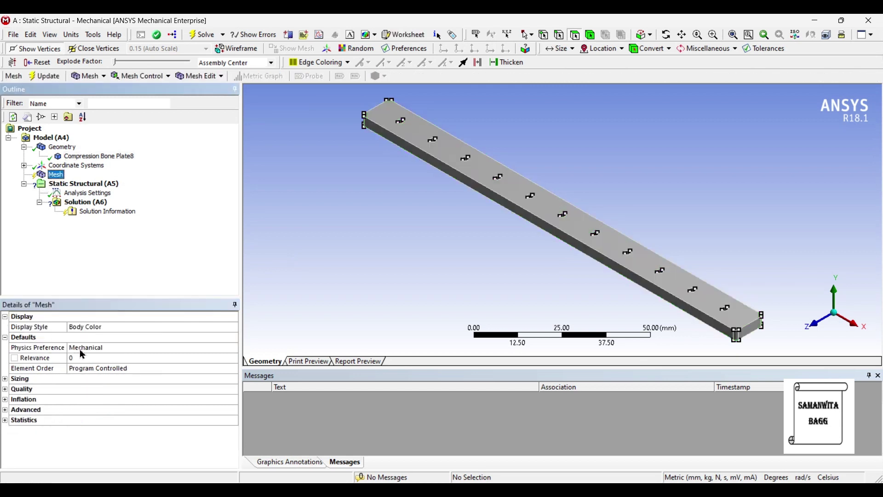
pyautogui.click(6, 379)
pyautogui.click(108, 399)
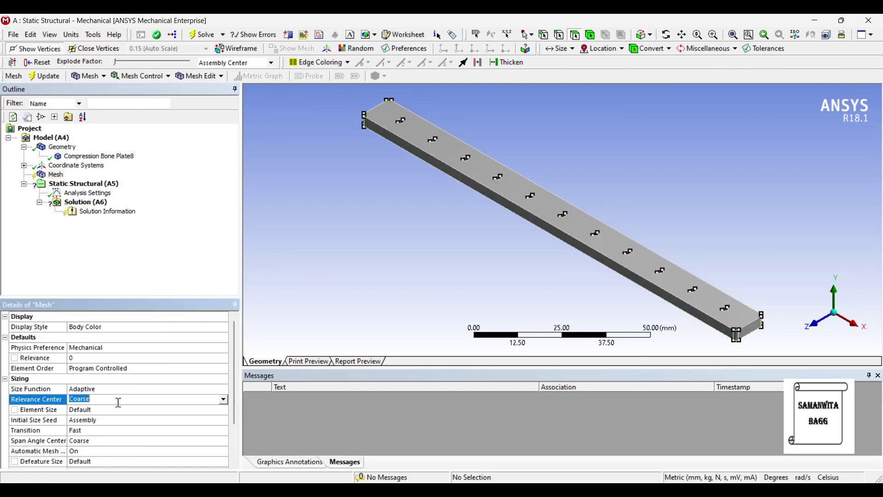
pyautogui.click(224, 402)
pyautogui.click(119, 429)
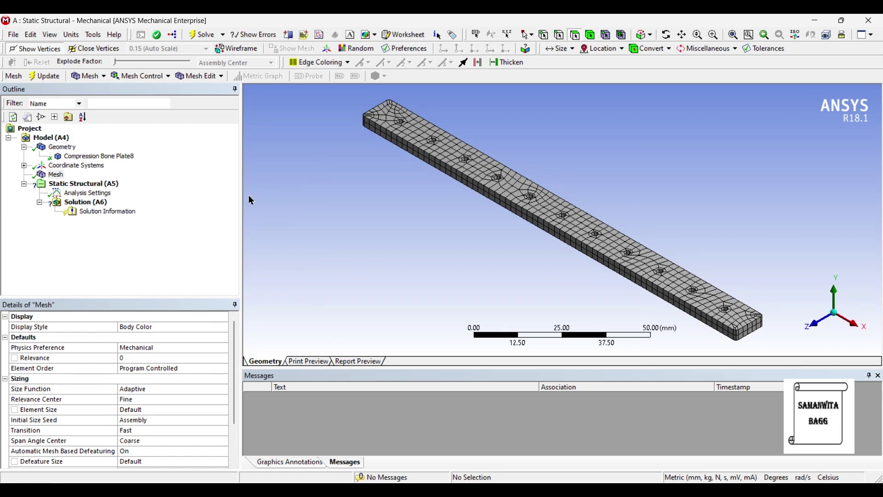
pyautogui.rightClick(94, 184)
# Insert a Fixed Support and select the first row of screw-hole faces
pyautogui.moveTo(170, 191)
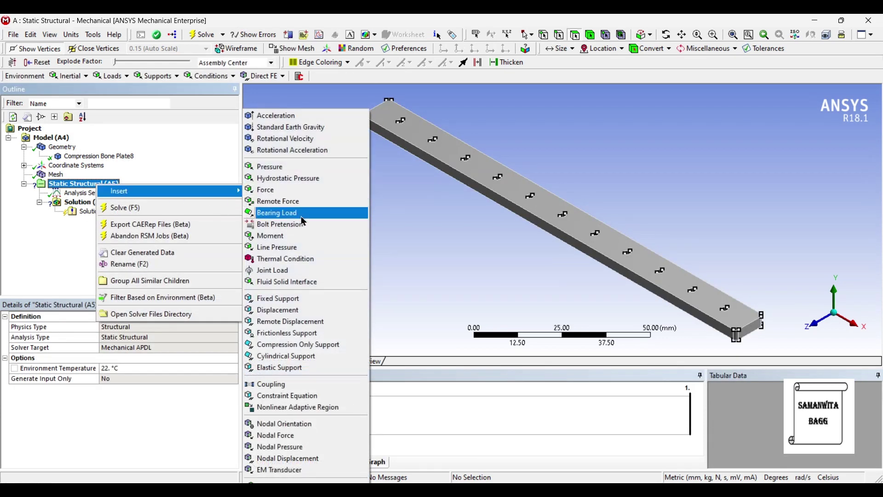
pyautogui.click(305, 299)
pyautogui.moveTo(436, 223); pyautogui.dragTo(408, 243, button='middle')
pyautogui.scroll(3, 408, 243)
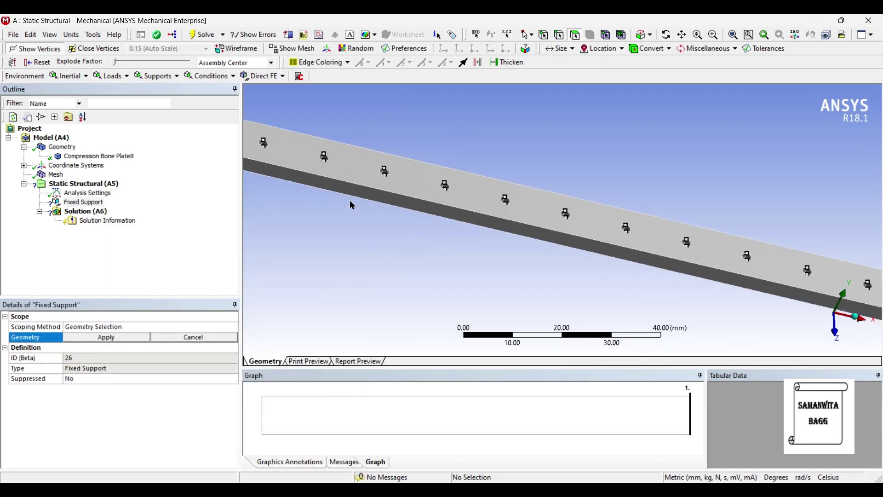
pyautogui.moveTo(320, 209); pyautogui.dragTo(367, 216, button='middle')
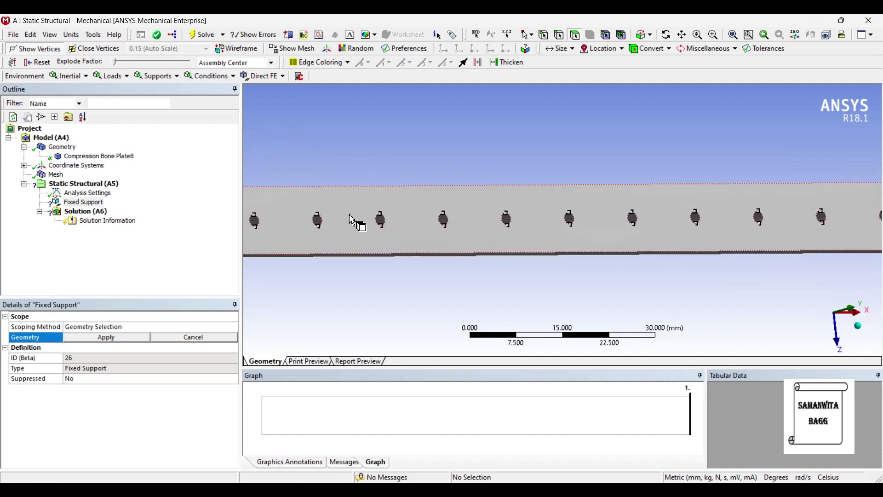
pyautogui.moveTo(346, 211); pyautogui.dragTo(288, 250, button='middle')
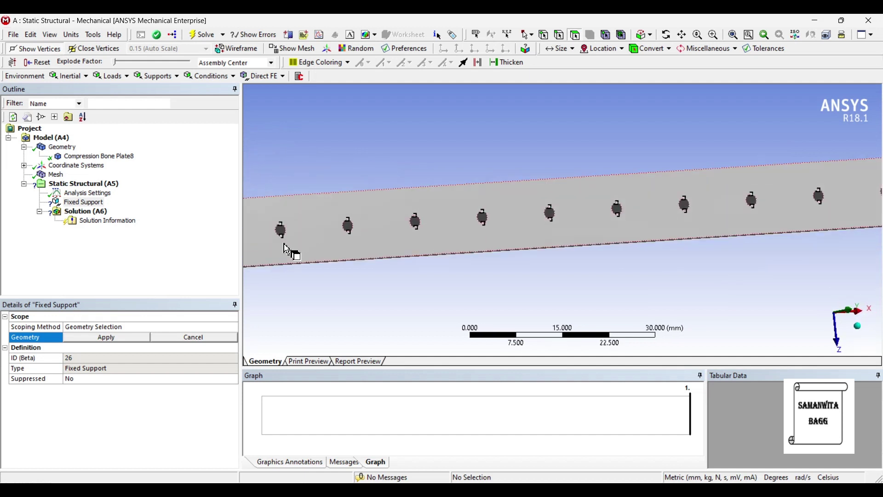
pyautogui.click(281, 229)
pyautogui.keyDown('ctrl'); pyautogui.click(348, 226); pyautogui.keyUp('ctrl')
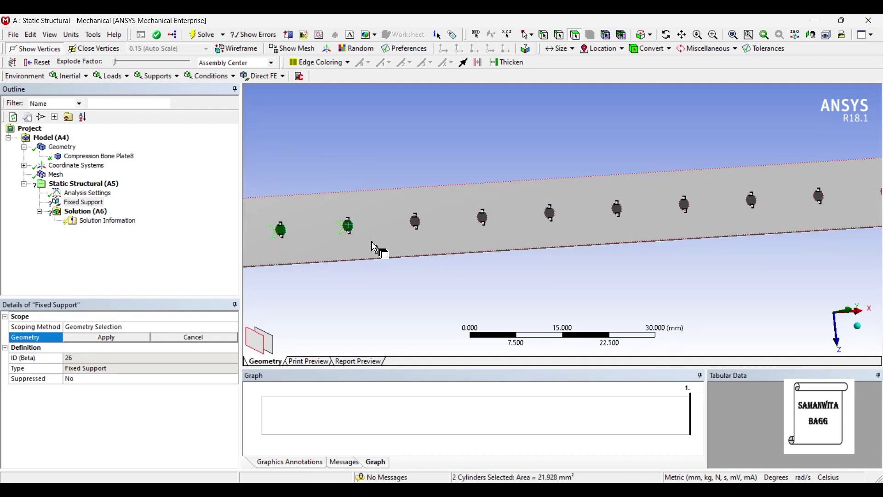
pyautogui.keyDown('ctrl'); pyautogui.click(416, 222); pyautogui.keyUp('ctrl')
pyautogui.keyDown('ctrl'); pyautogui.click(483, 219); pyautogui.keyUp('ctrl')
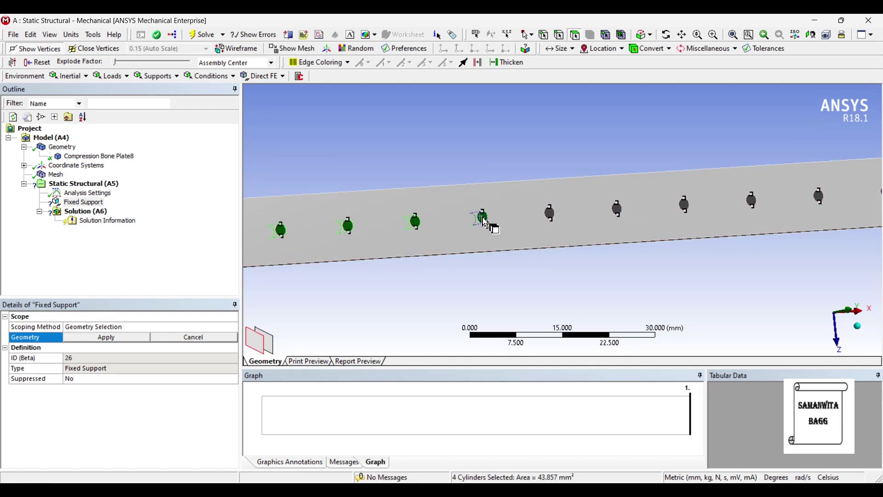
pyautogui.keyDown('ctrl'); pyautogui.click(550, 213); pyautogui.keyUp('ctrl')
pyautogui.keyDown('ctrl'); pyautogui.click(618, 210); pyautogui.keyUp('ctrl')
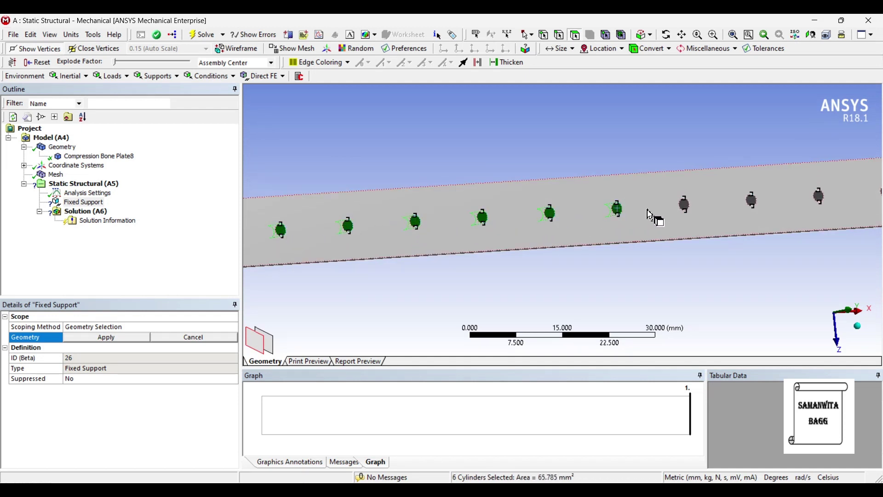
pyautogui.keyDown('ctrl'); pyautogui.click(752, 200); pyautogui.keyUp('ctrl')
pyautogui.keyDown('ctrl'); pyautogui.click(819, 197); pyautogui.keyUp('ctrl')
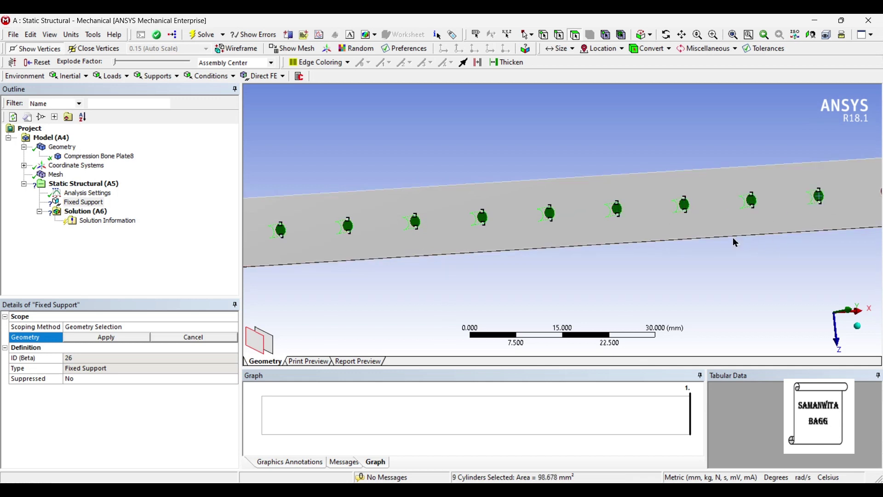
# Add the tenth through eighteenth hole faces to the selection
pyautogui.moveTo(732, 239); pyautogui.dragTo(525, 223, button='middle')
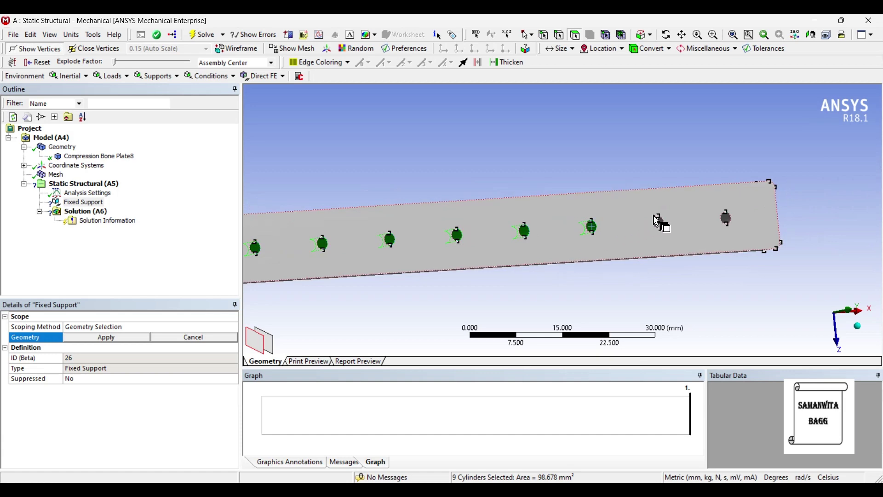
pyautogui.keyDown('ctrl'); pyautogui.click(660, 223); pyautogui.keyUp('ctrl')
pyautogui.keyDown('ctrl'); pyautogui.click(727, 218); pyautogui.keyUp('ctrl')
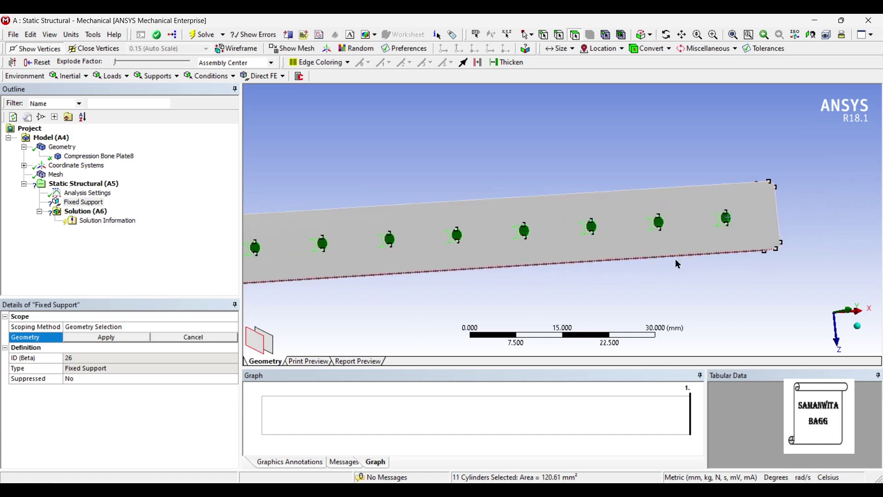
pyautogui.moveTo(731, 262); pyautogui.dragTo(592, 274, button='middle')
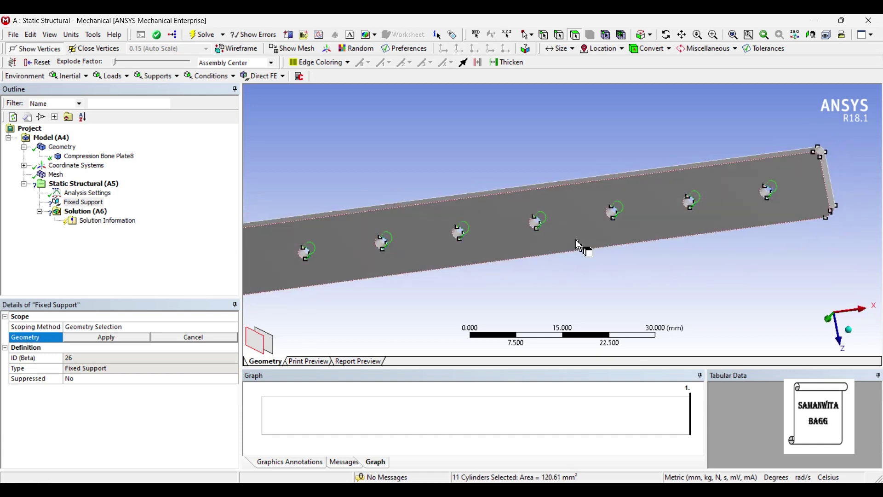
pyautogui.keyDown('ctrl'); pyautogui.click(614, 216); pyautogui.keyUp('ctrl')
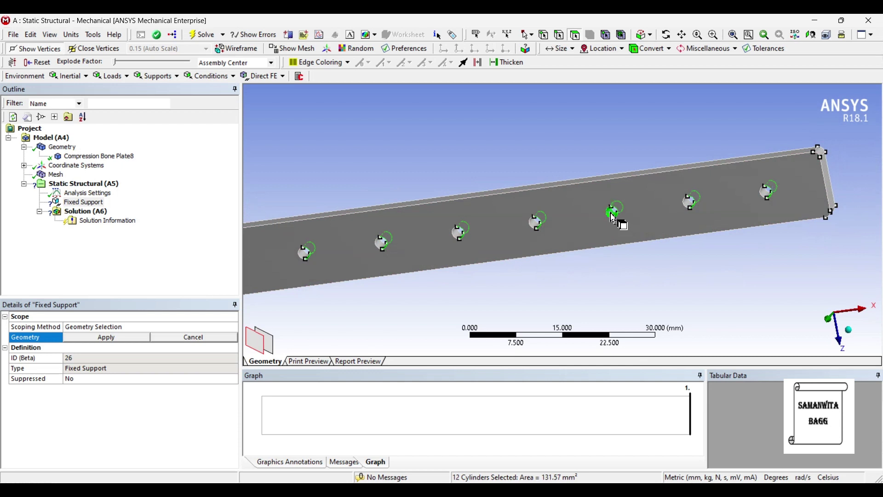
pyautogui.keyDown('ctrl'); pyautogui.click(692, 203); pyautogui.keyUp('ctrl')
pyautogui.keyDown('ctrl'); pyautogui.click(769, 197); pyautogui.keyUp('ctrl')
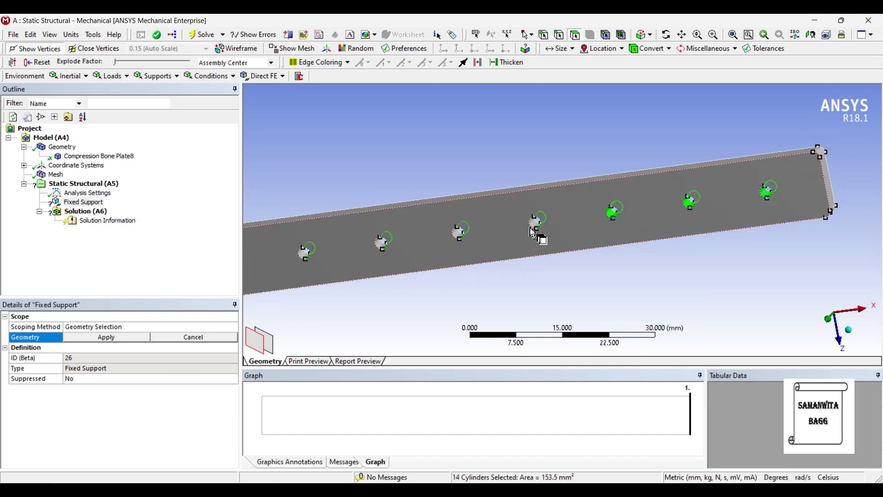
pyautogui.keyDown('ctrl'); pyautogui.click(461, 233); pyautogui.keyUp('ctrl')
pyautogui.keyDown('ctrl'); pyautogui.click(537, 226); pyautogui.keyUp('ctrl')
pyautogui.keyDown('ctrl'); pyautogui.click(384, 242); pyautogui.keyUp('ctrl')
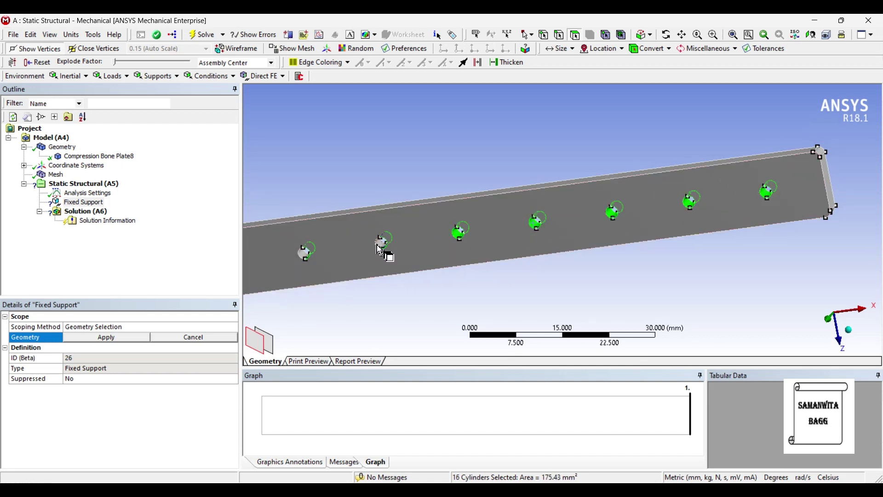
pyautogui.keyDown('ctrl'); pyautogui.click(303, 253); pyautogui.keyUp('ctrl')
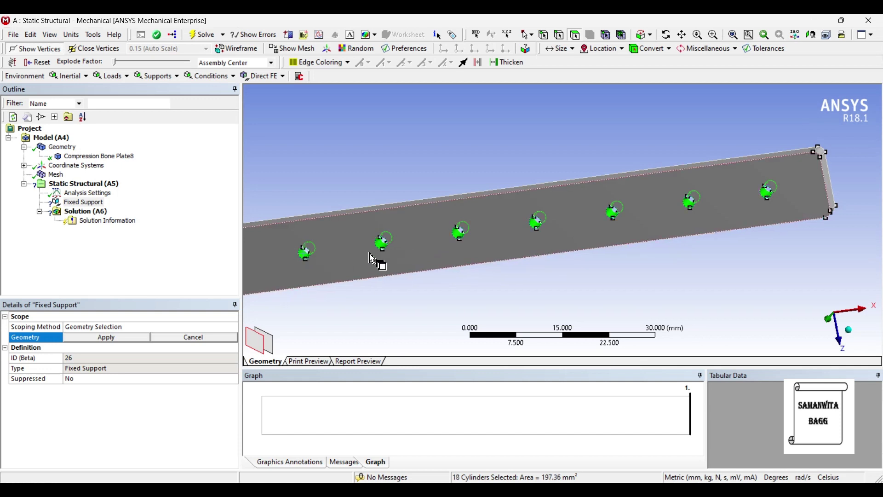
# Add the last four hole faces and apply the Fixed Support to all 22
pyautogui.keyDown('ctrl'); pyautogui.moveTo(357, 252); pyautogui.dragTo(709, 216, button='middle'); pyautogui.keyUp('ctrl')
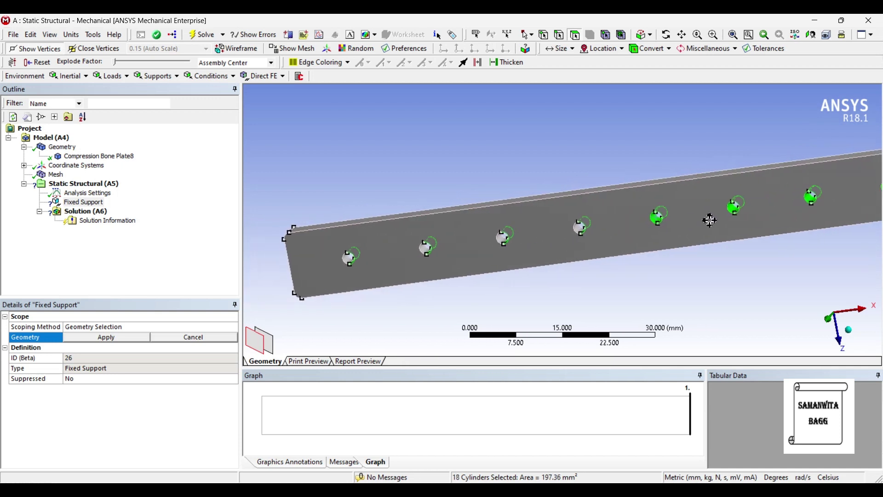
pyautogui.keyDown('ctrl'); pyautogui.click(355, 264); pyautogui.keyUp('ctrl')
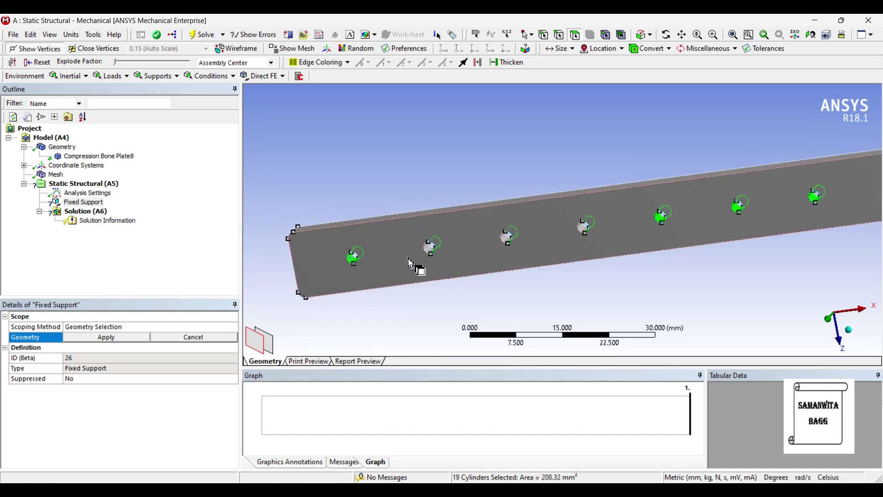
pyautogui.keyDown('ctrl'); pyautogui.click(434, 252); pyautogui.keyUp('ctrl')
pyautogui.keyDown('ctrl'); pyautogui.click(508, 244); pyautogui.keyUp('ctrl')
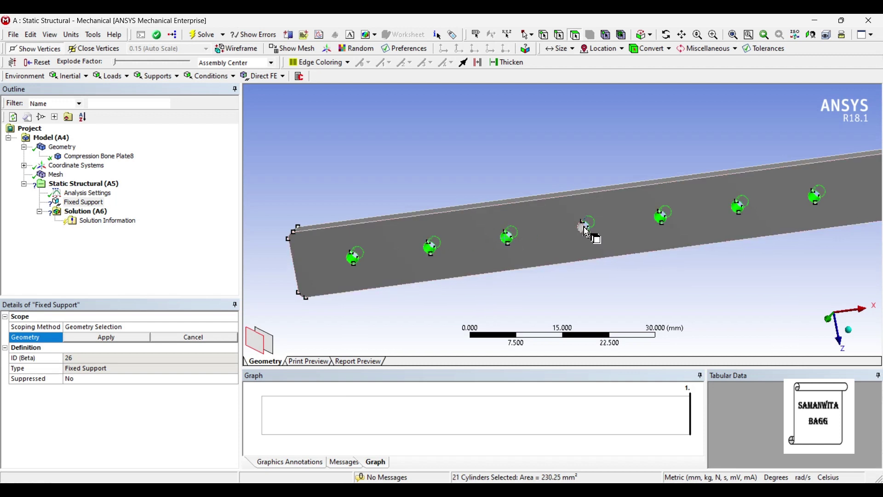
pyautogui.keyDown('ctrl'); pyautogui.click(597, 238); pyautogui.keyUp('ctrl')
pyautogui.click(107, 338)
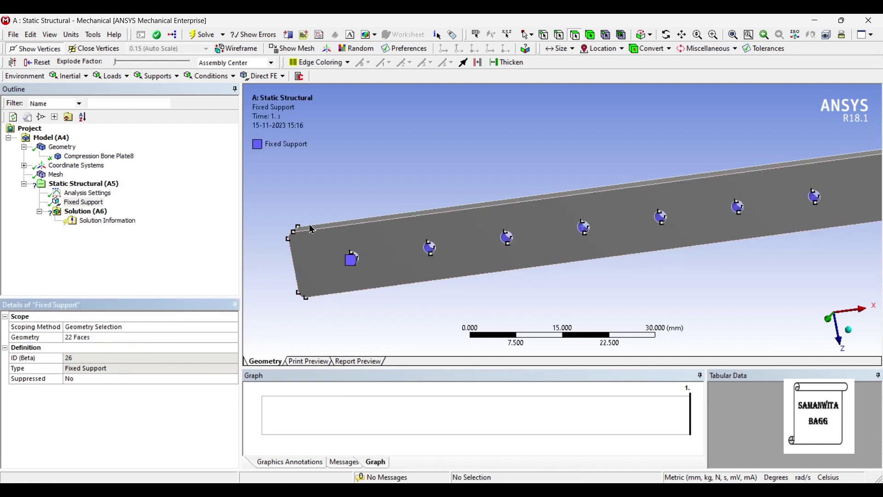
pyautogui.scroll(-1, 584, 243)
pyautogui.moveTo(585, 245); pyautogui.dragTo(558, 244, button='middle')
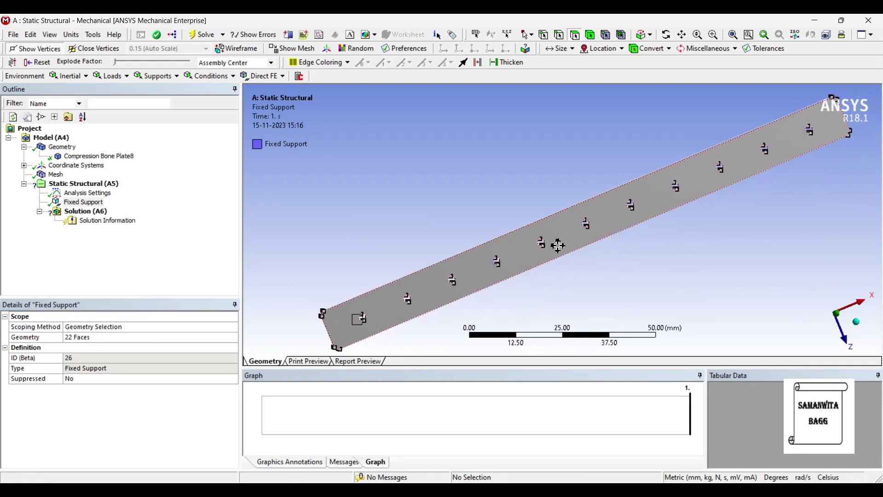
pyautogui.scroll(-2, 604, 259)
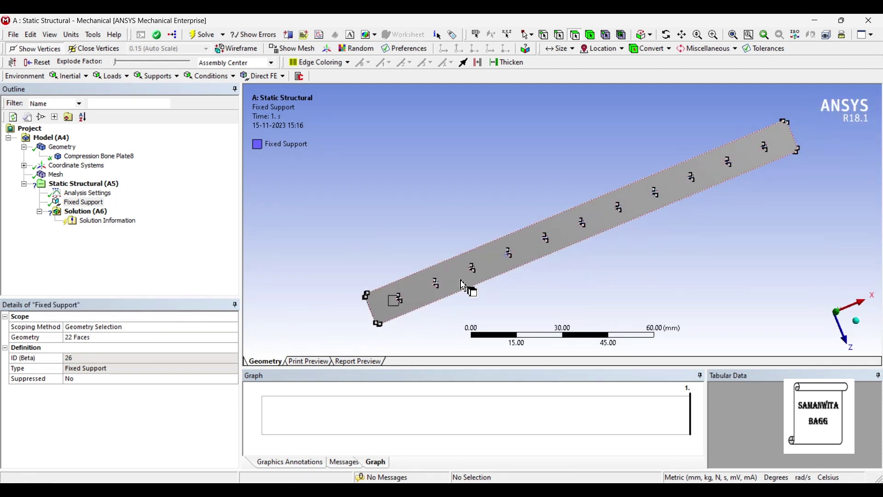
pyautogui.scroll(1, 483, 271)
pyautogui.moveTo(586, 215); pyautogui.dragTo(457, 310, button='middle')
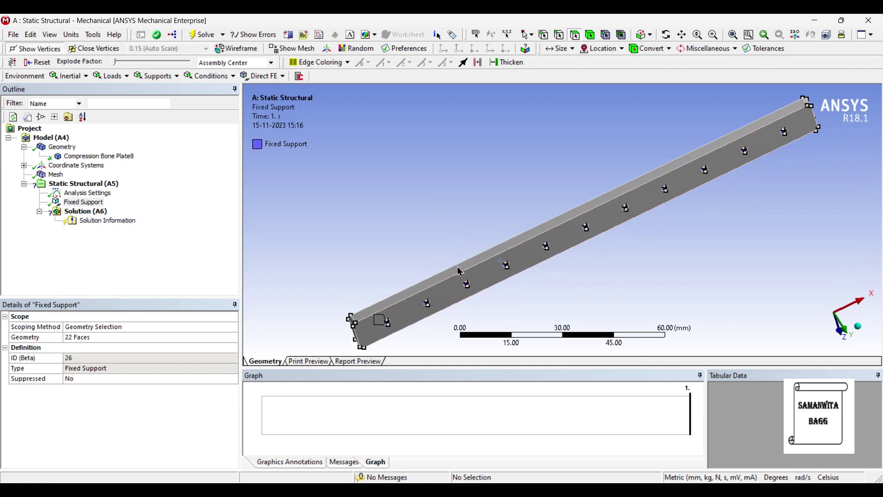
pyautogui.moveTo(567, 231); pyautogui.dragTo(586, 247, button='middle')
# Insert a Force load scoped to one long face of the plate
pyautogui.rightClick(566, 234)
pyautogui.moveTo(598, 238)
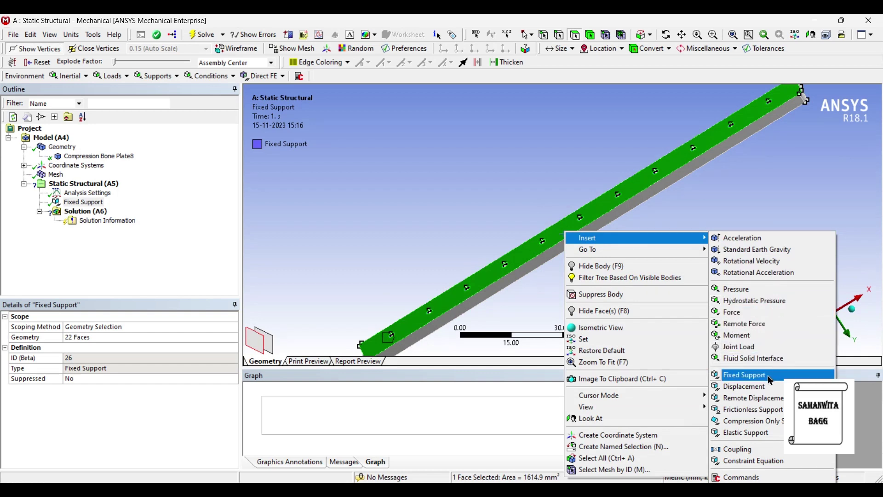
pyautogui.click(746, 313)
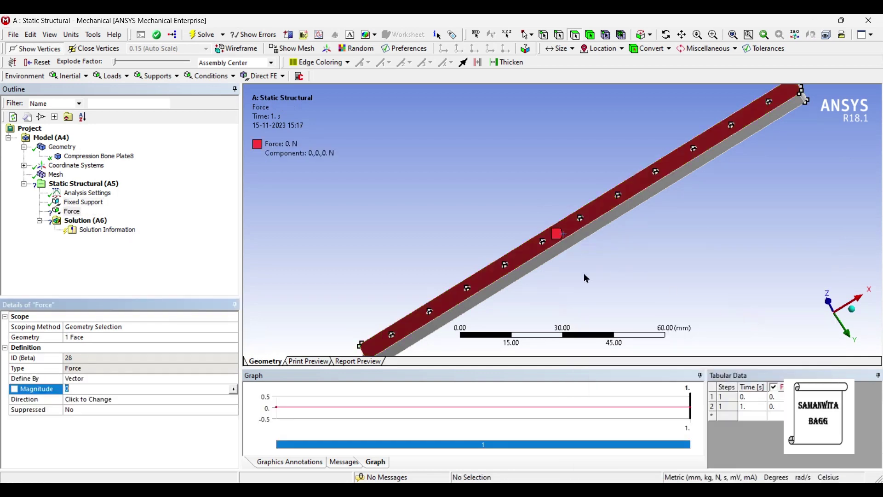
pyautogui.moveTo(584, 276); pyautogui.dragTo(506, 262, button='middle')
pyautogui.click(527, 256)
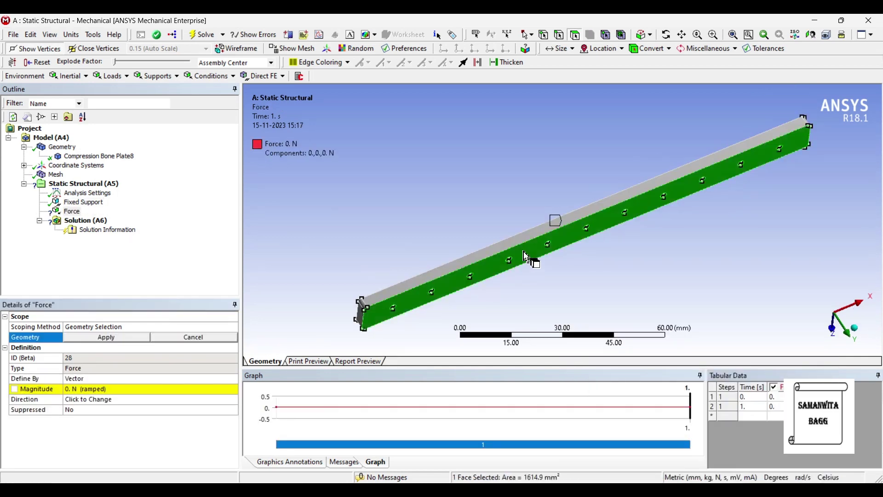
pyautogui.click(85, 338)
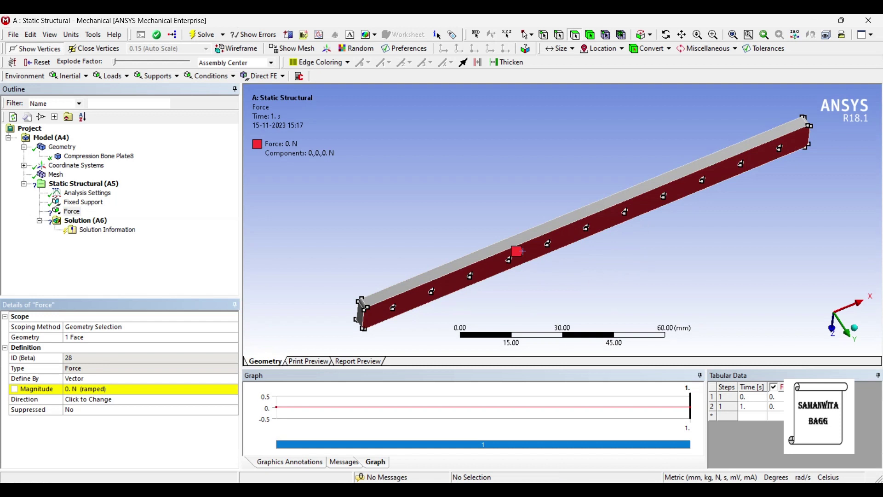
pyautogui.click(109, 381)
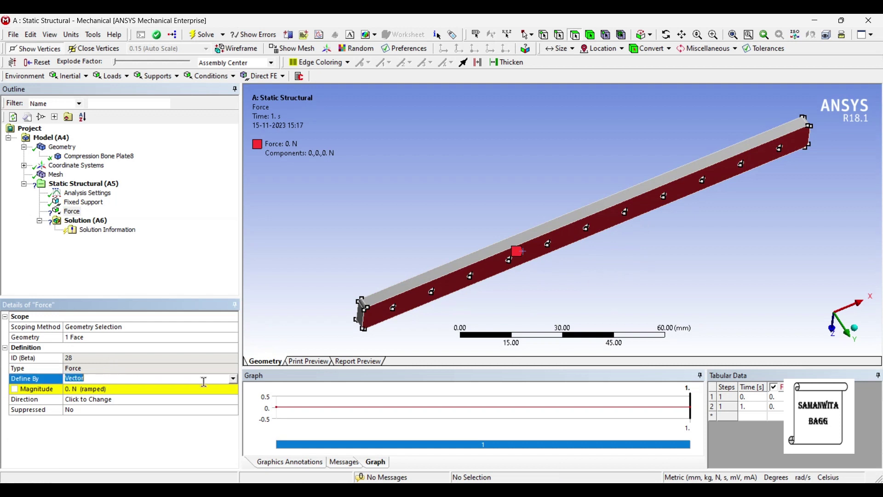
# Define the force by components with a Y component of -70 N
pyautogui.click(233, 378)
pyautogui.click(143, 391)
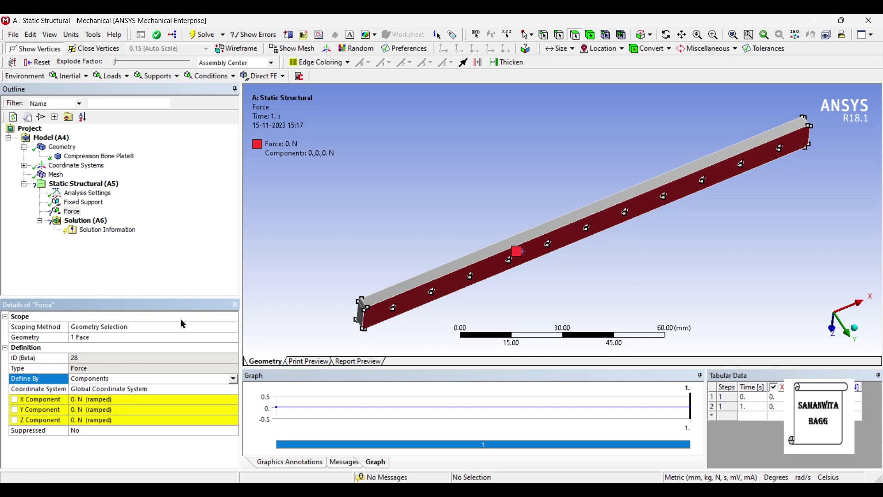
pyautogui.click(107, 410)
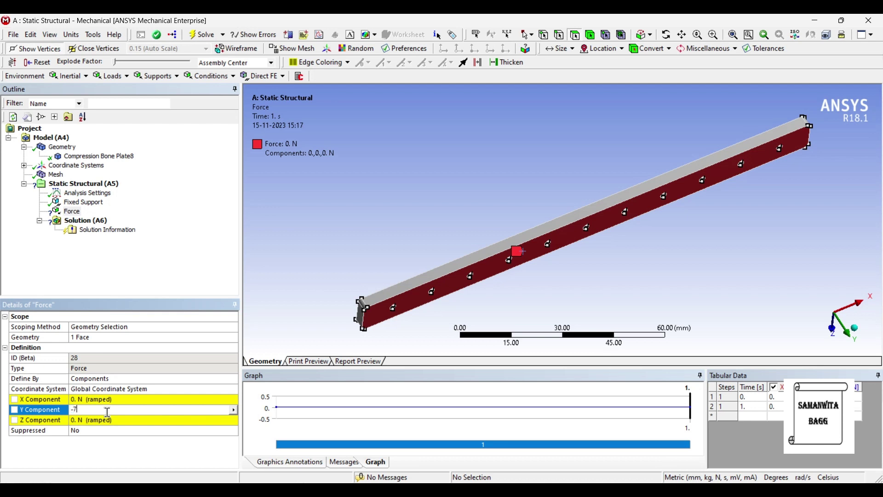
pyautogui.press('Return')
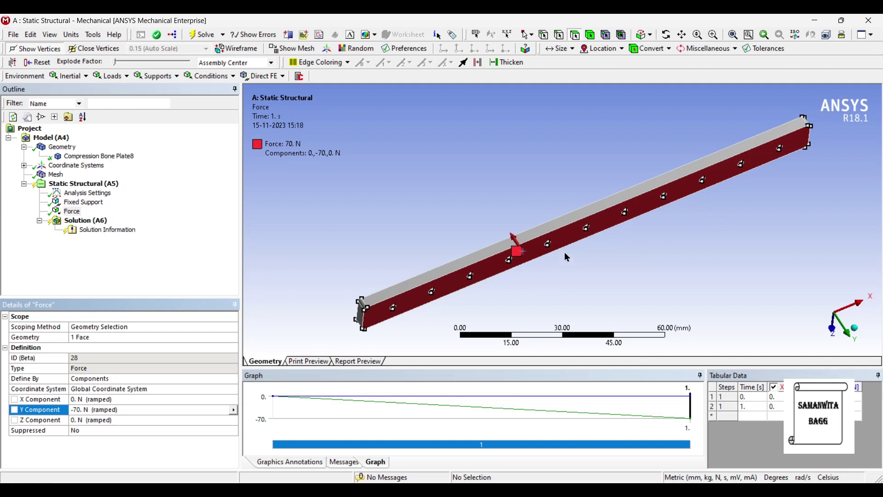
pyautogui.scroll(-1, 558, 258)
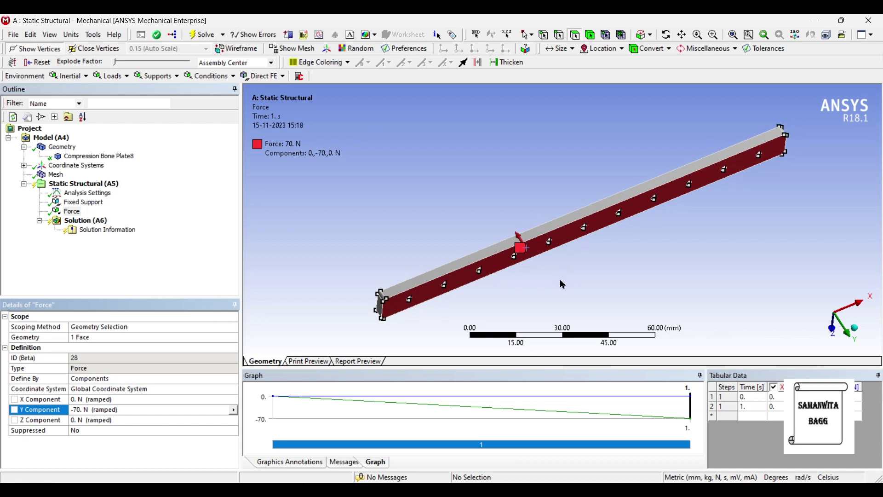
pyautogui.rightClick(101, 225)
# Add Total Deformation and a Y-axis Directional Deformation result to the Solution
pyautogui.moveTo(137, 226)
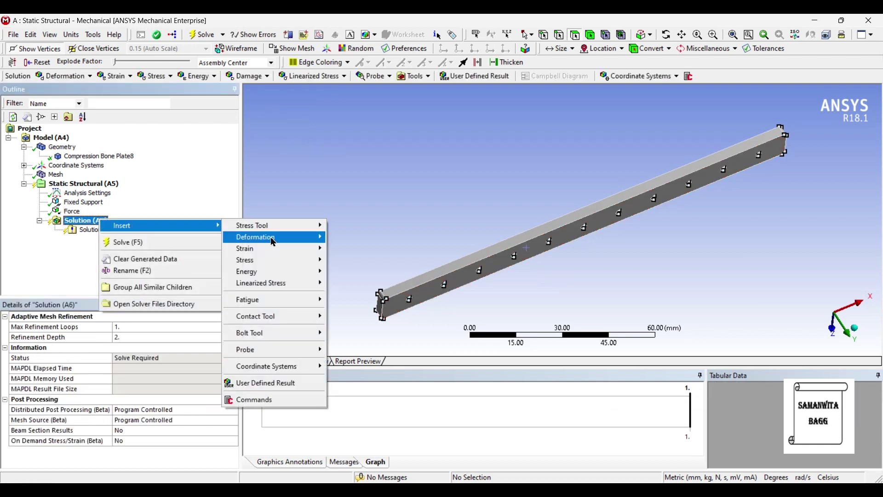
pyautogui.moveTo(273, 242)
pyautogui.click(364, 237)
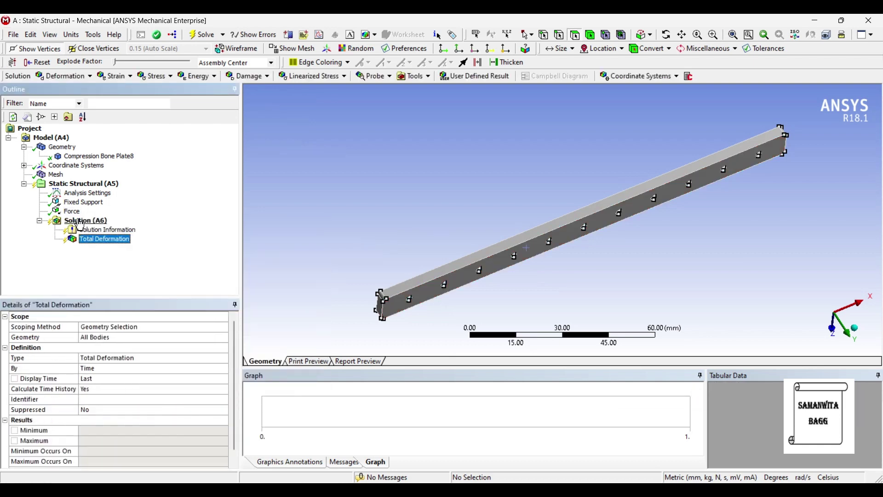
pyautogui.rightClick(79, 221)
pyautogui.moveTo(138, 226)
pyautogui.moveTo(253, 241)
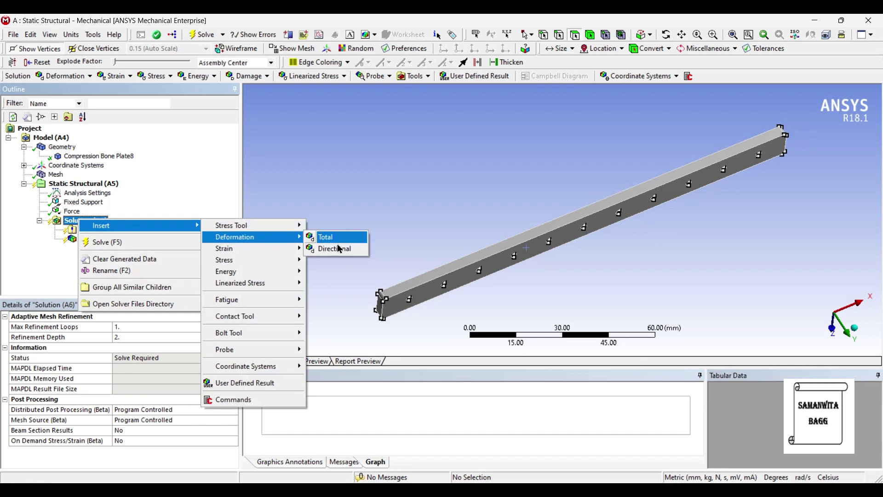
pyautogui.click(348, 252)
pyautogui.click(126, 370)
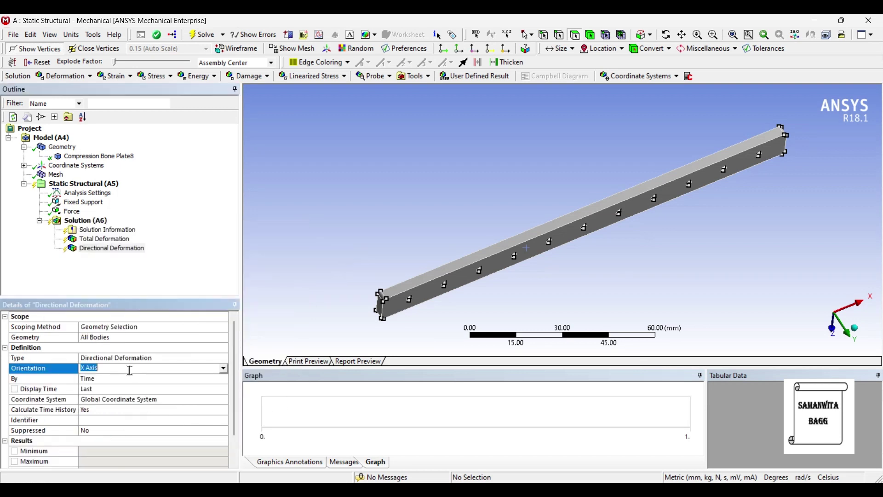
pyautogui.click(223, 368)
pyautogui.click(138, 385)
# Add Equivalent Elastic Strain, Equivalent von-Mises Stress and a Stress Tool safety factor
pyautogui.rightClick(94, 223)
pyautogui.moveTo(197, 227)
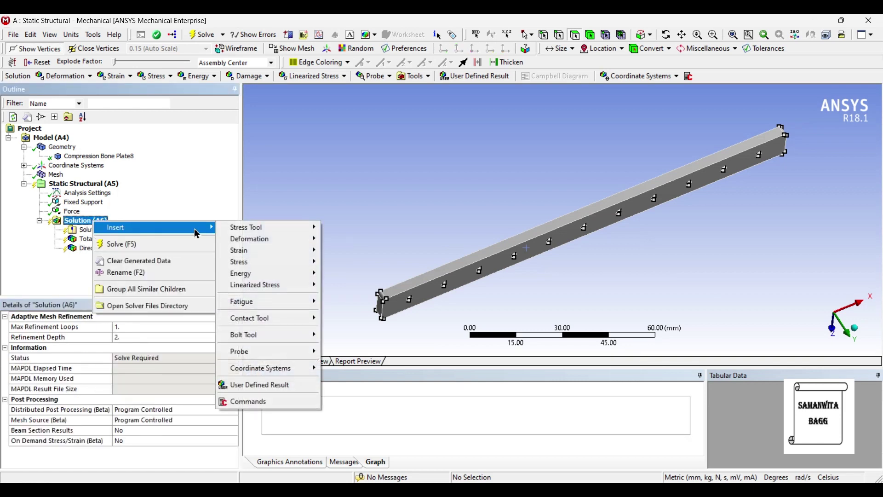
pyautogui.moveTo(308, 253)
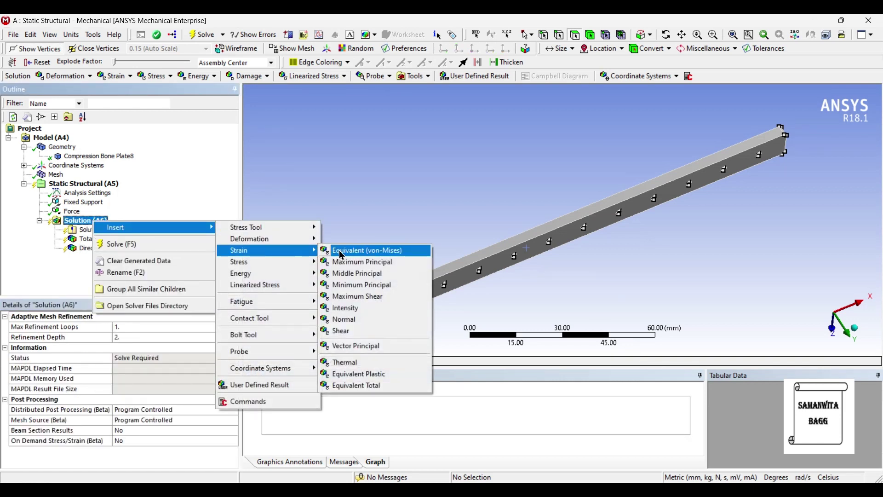
pyautogui.click(342, 254)
pyautogui.rightClick(106, 221)
pyautogui.moveTo(123, 229)
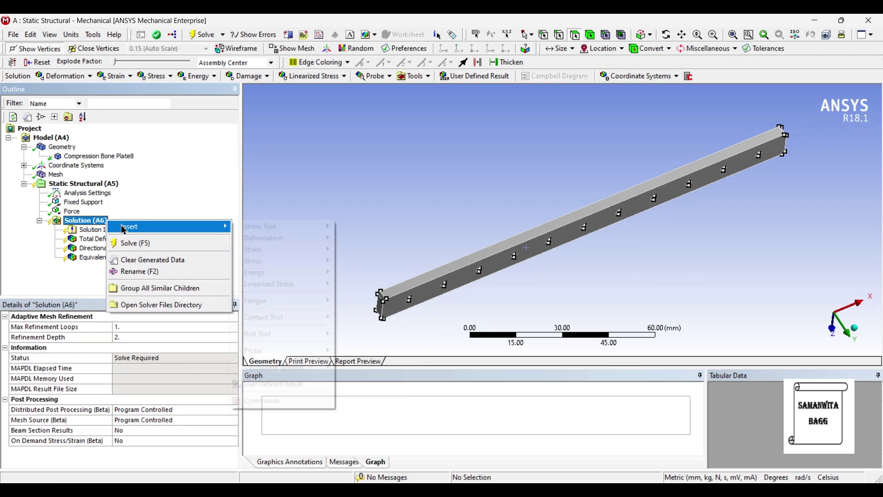
pyautogui.moveTo(284, 260)
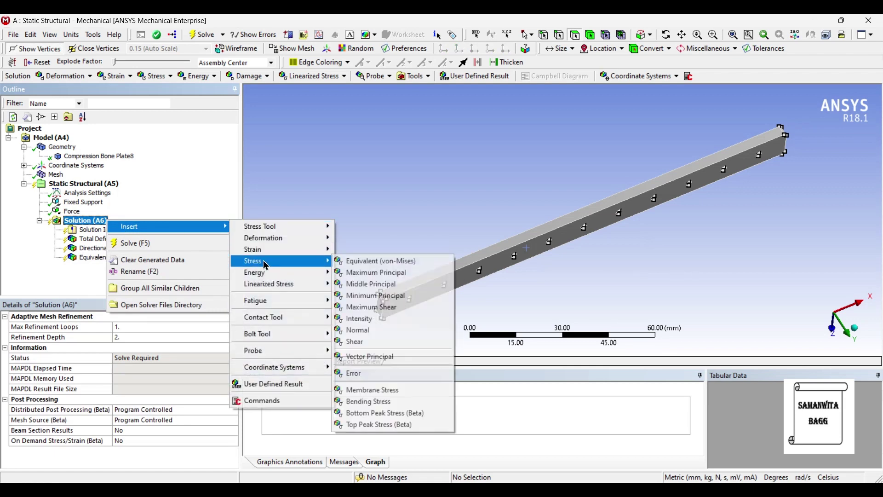
pyautogui.click(350, 262)
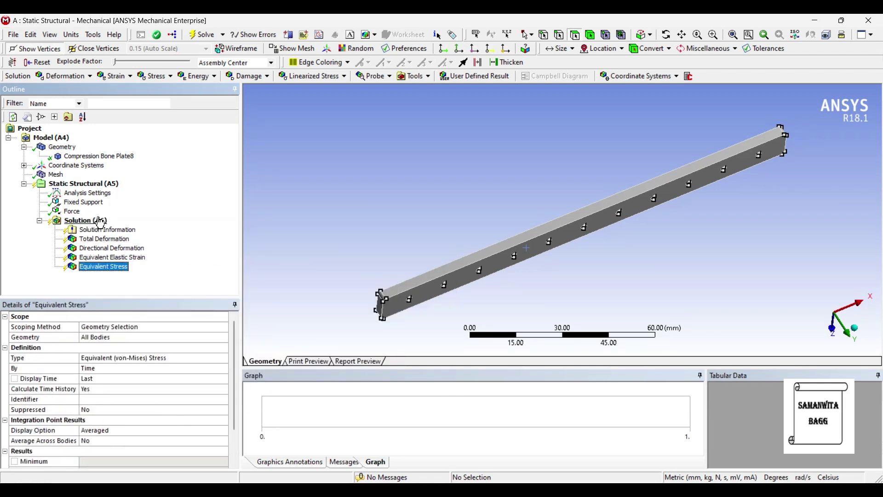
pyautogui.click(414, 77)
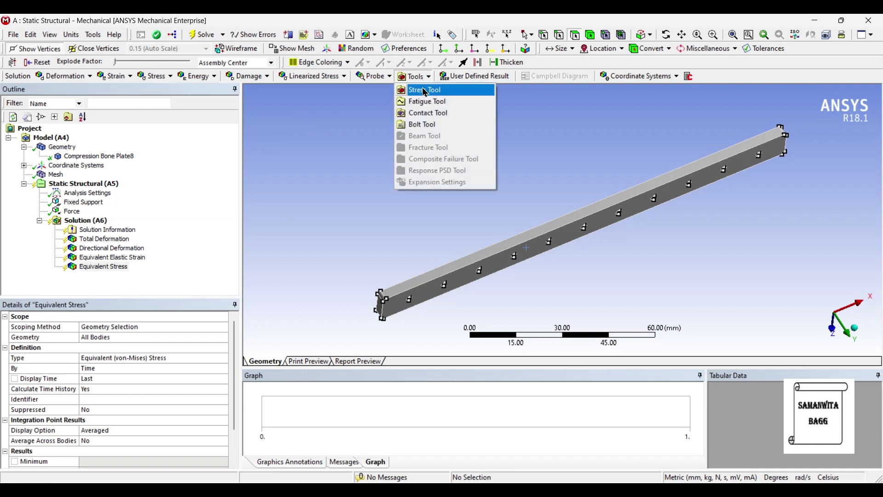
pyautogui.click(425, 92)
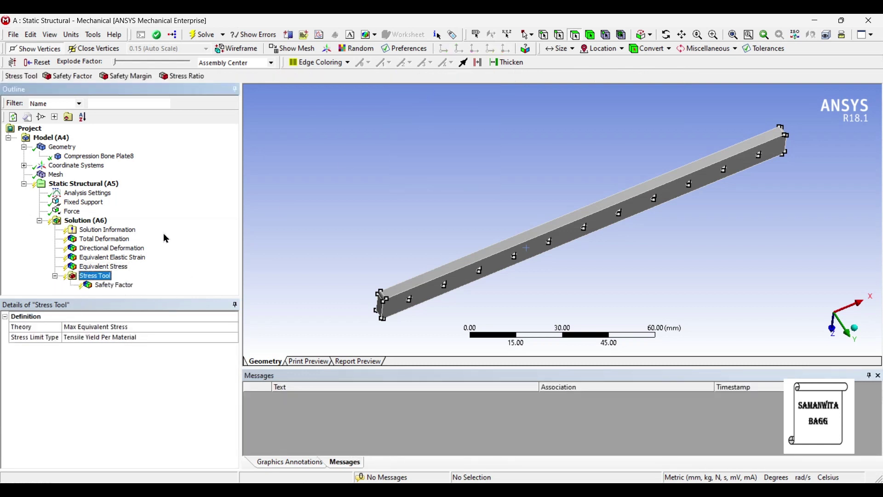
pyautogui.click(94, 221)
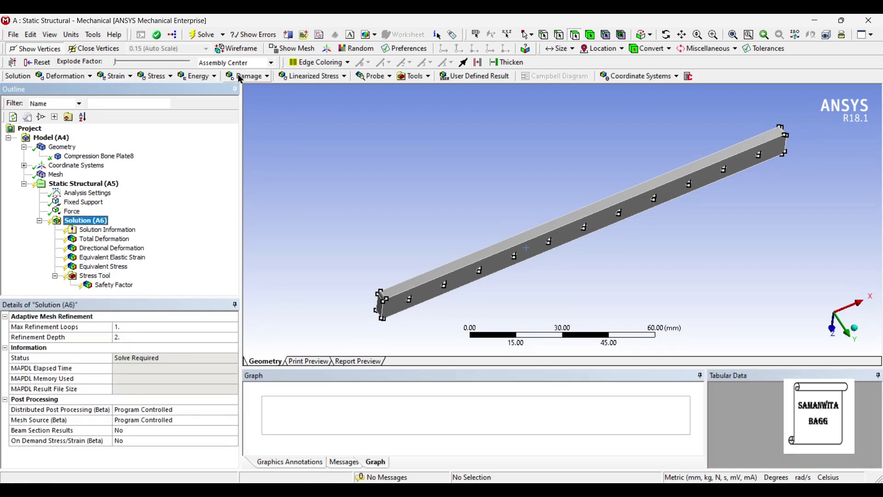
# Solve the model and dismiss the error saying yield strength is not defined
pyautogui.click(192, 38)
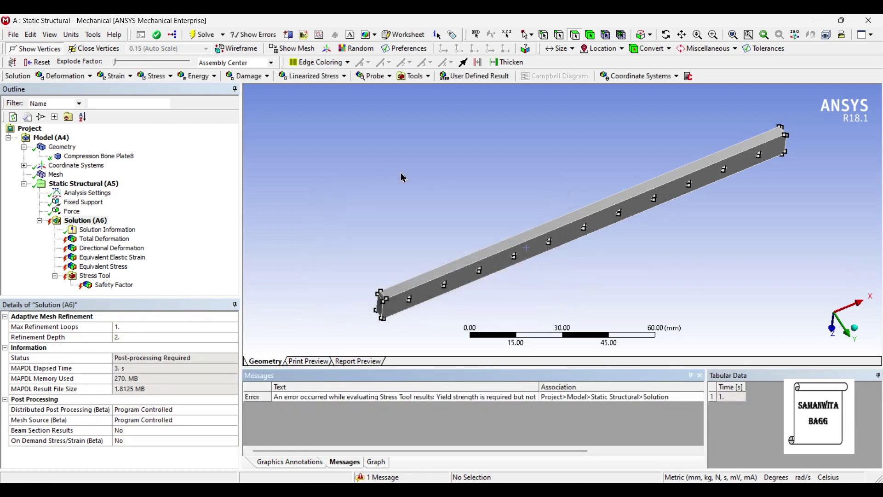
pyautogui.doubleClick(482, 403)
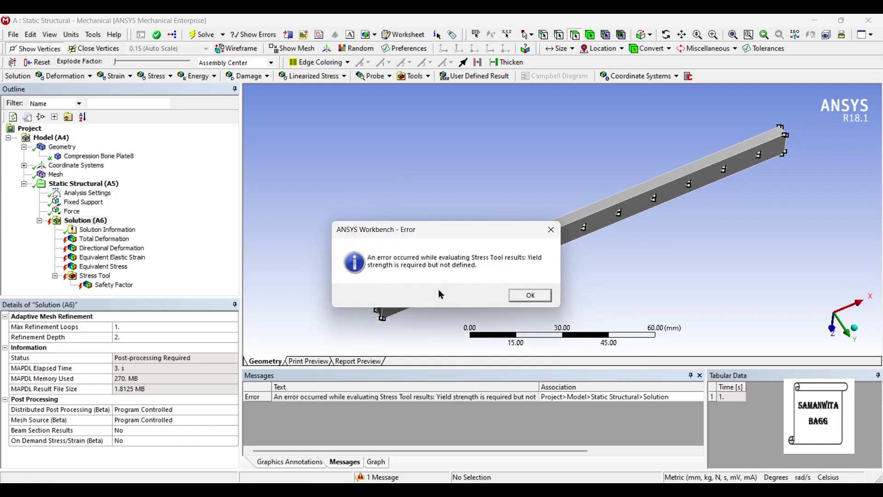
pyautogui.click(516, 299)
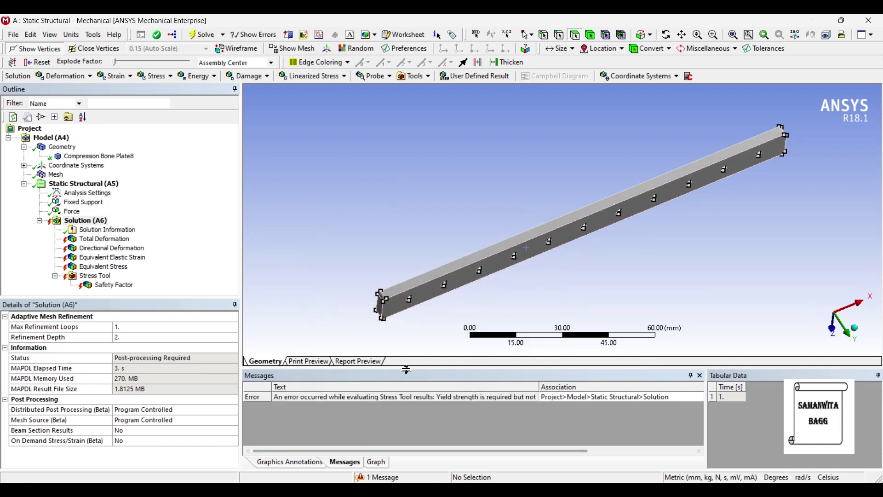
# Give Stainless Steel 316 a Tensile Yield Strength of 620e6 Pa and update the project
pyautogui.hotkey('alt', 'Tab')
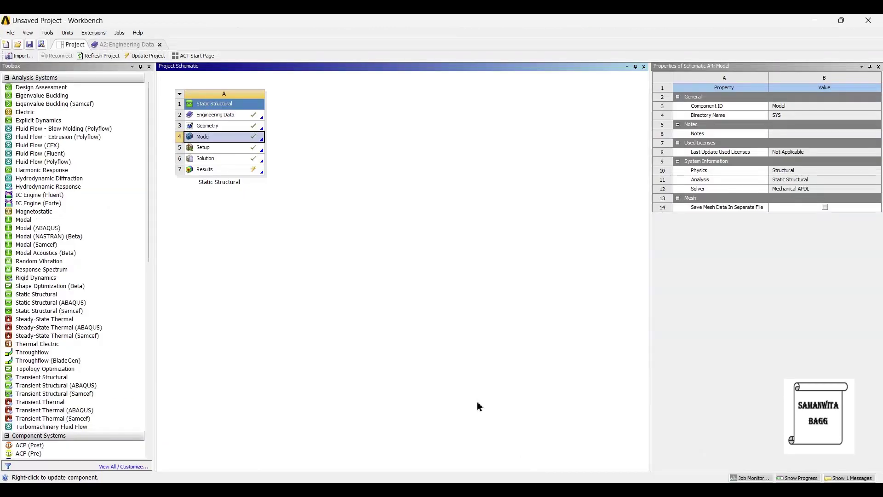
pyautogui.click(122, 46)
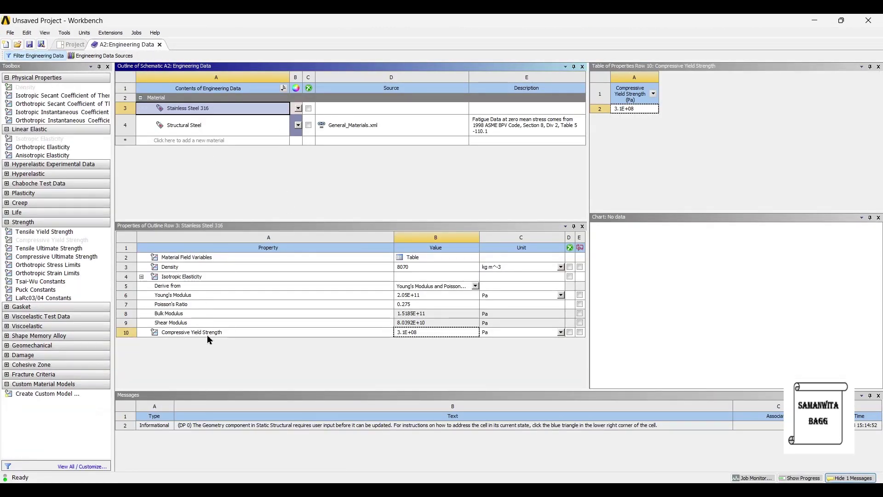
pyautogui.doubleClick(54, 234)
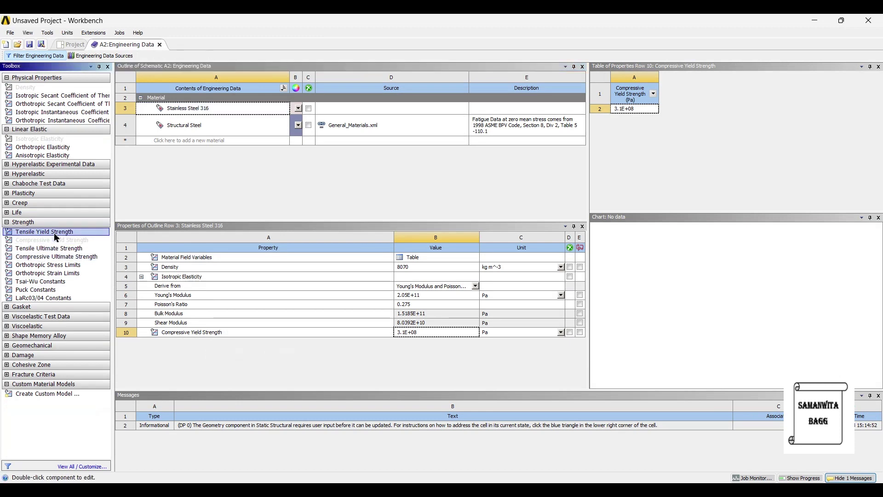
pyautogui.click(415, 332)
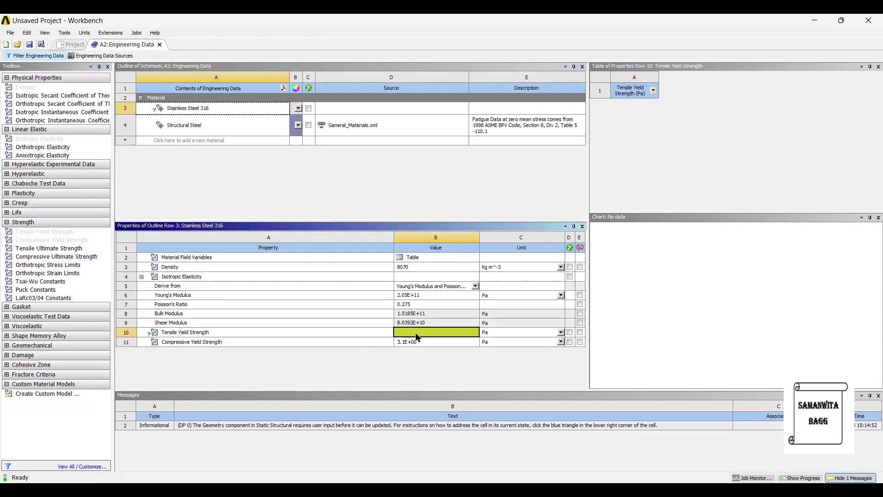
pyautogui.write('620')
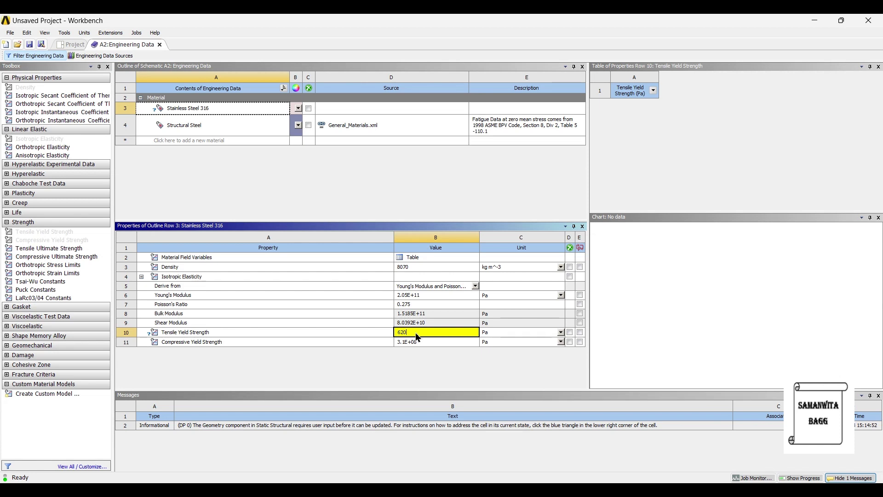
pyautogui.write('e6')
pyautogui.press('Return')
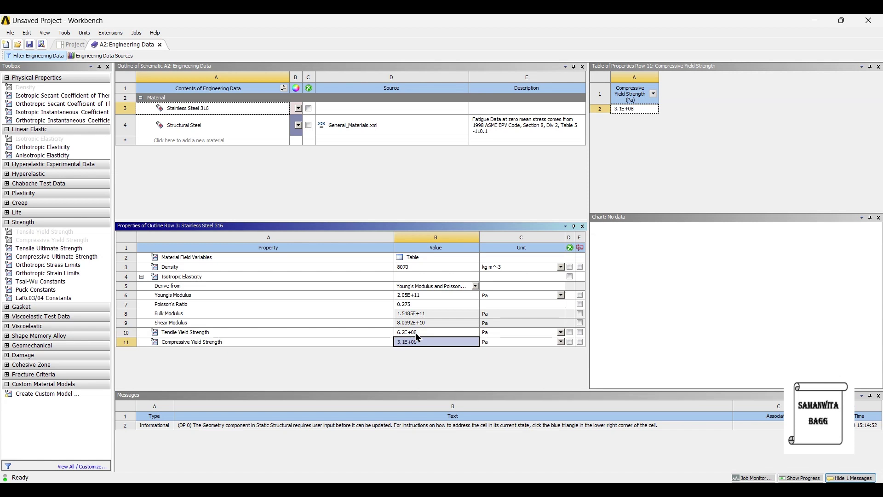
pyautogui.click(70, 44)
pyautogui.click(161, 57)
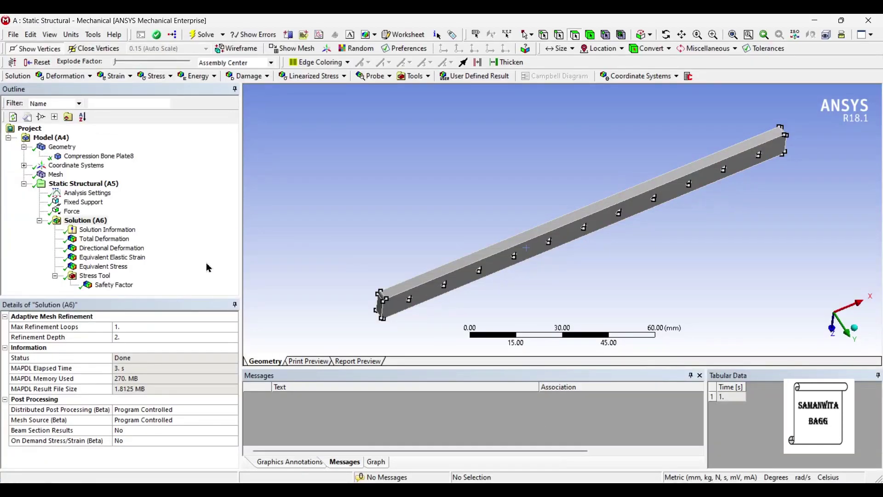
# Show the total deformation (max 8.9495e-5 mm) side-on and play its animation
pyautogui.click(104, 239)
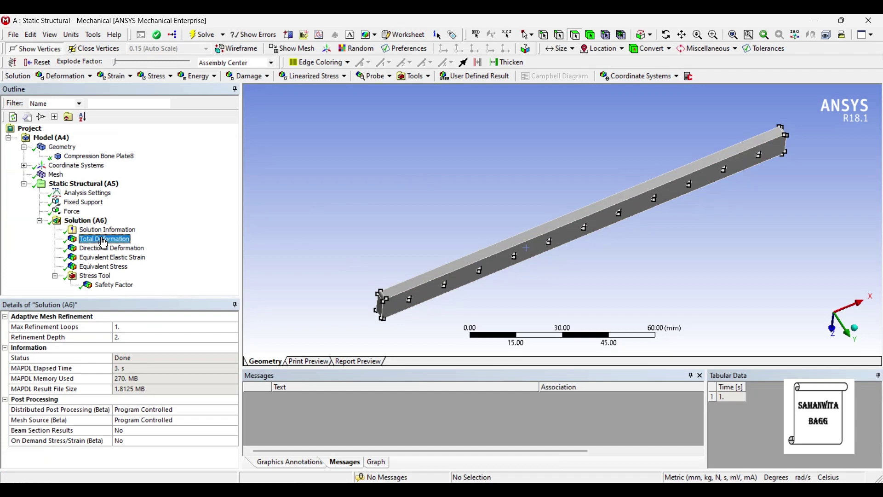
pyautogui.moveTo(505, 175); pyautogui.dragTo(295, 350)
pyautogui.click(289, 390)
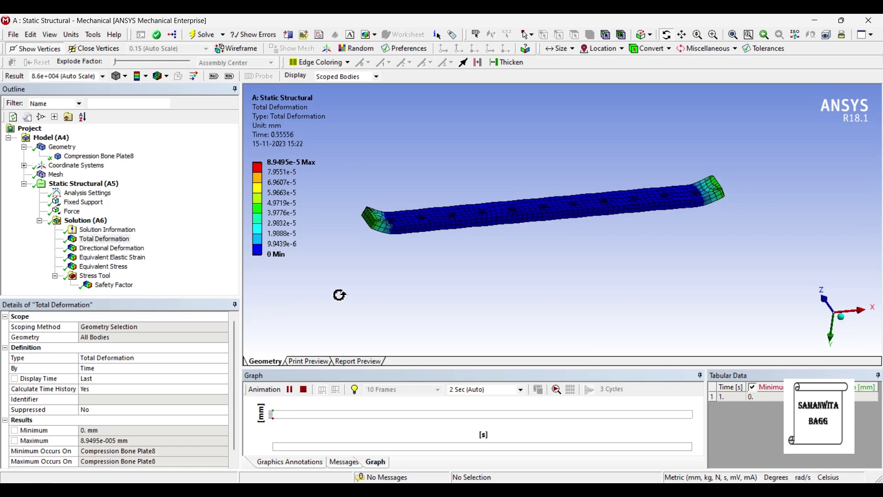
pyautogui.click(289, 389)
pyautogui.click(111, 248)
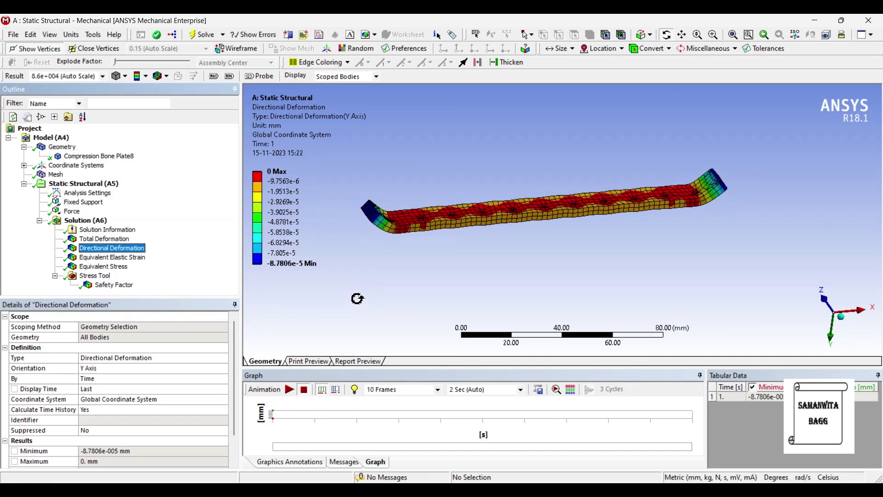
# Animate the Y-axis directional deformation, then show equivalent elastic strain (max 1.1185e-5 mm/mm) tilted
pyautogui.scroll(-1, 357, 298)
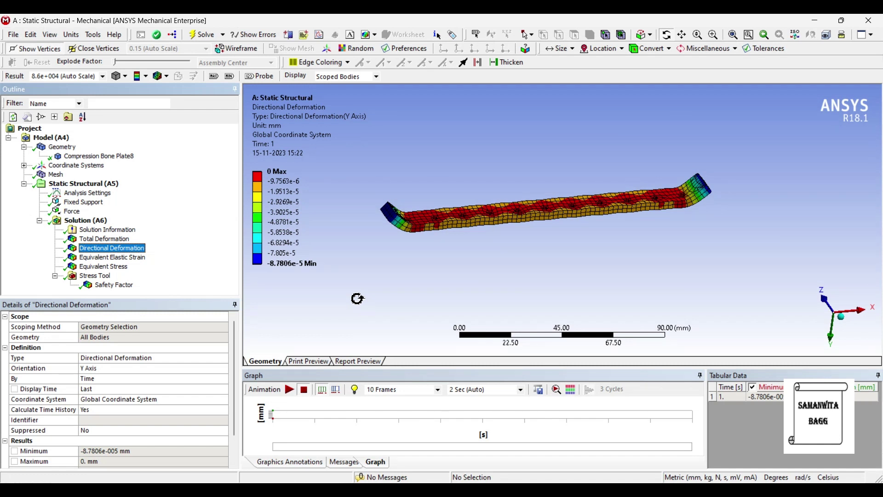
pyautogui.click(290, 390)
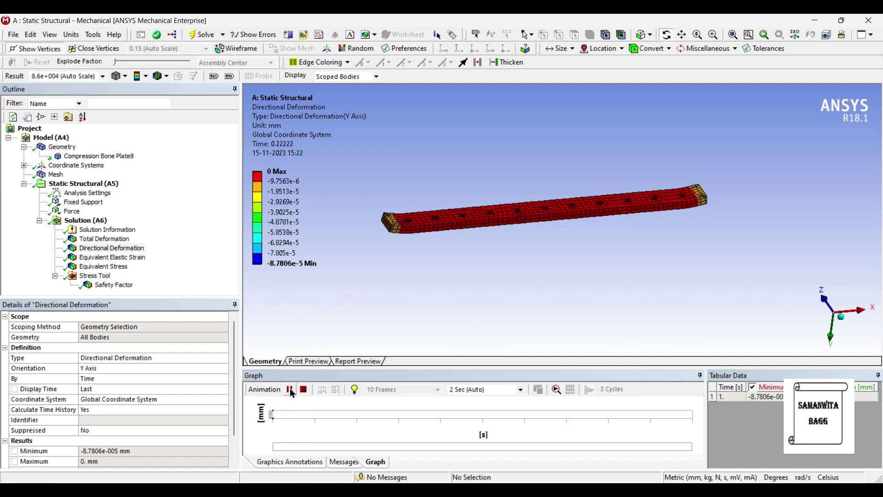
pyautogui.click(291, 390)
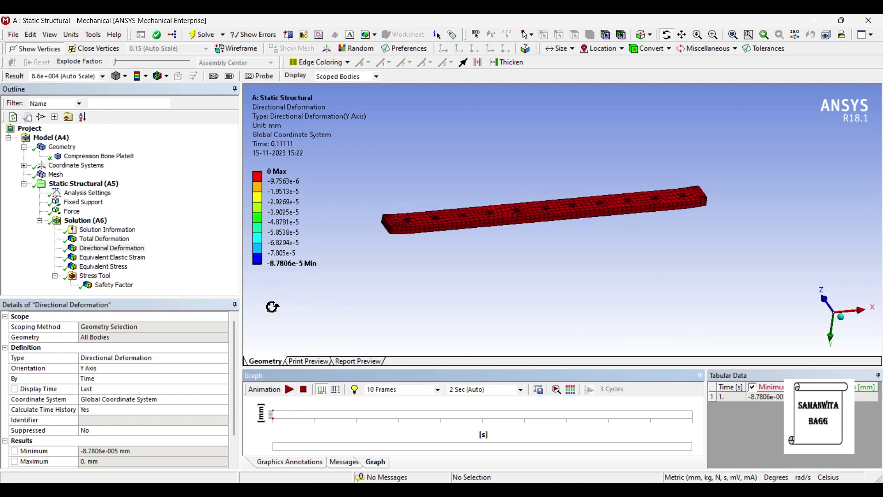
pyautogui.click(145, 258)
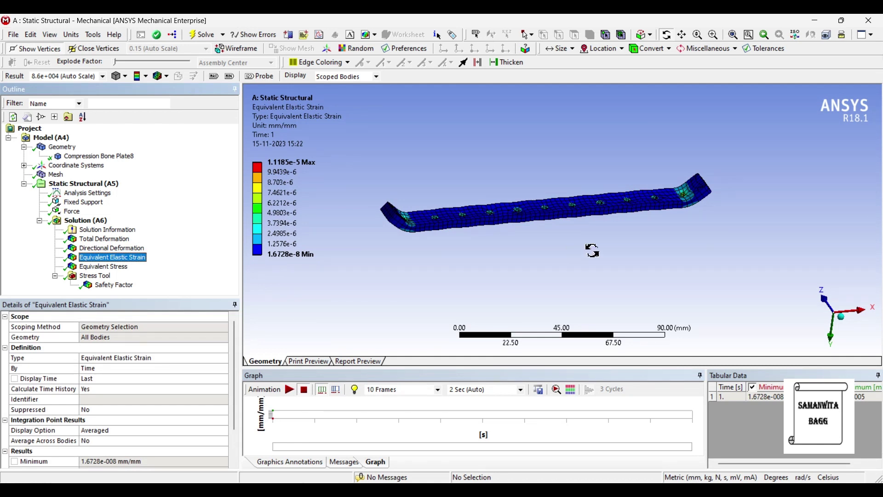
pyautogui.moveTo(591, 250); pyautogui.dragTo(594, 267, button='middle')
# Display the equivalent von-Mises stress (max 2.2837 MPa), reorient the plate and animate it
pyautogui.click(126, 268)
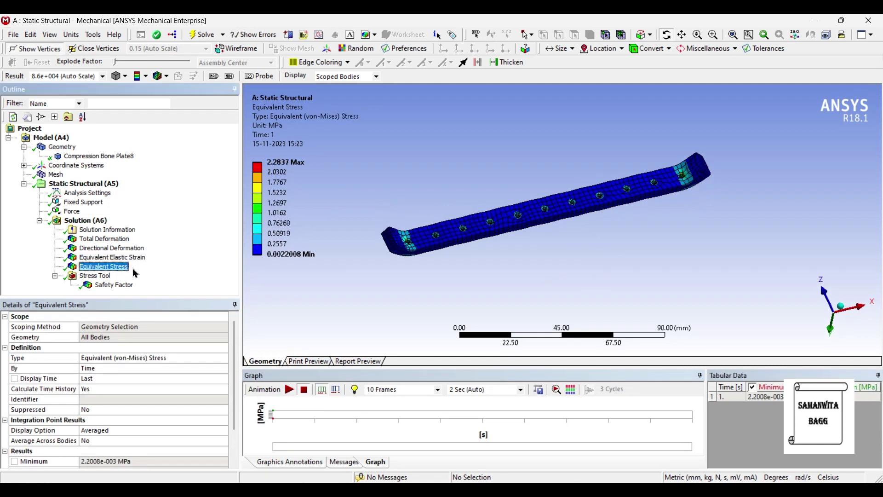
pyautogui.moveTo(487, 262); pyautogui.dragTo(553, 245, button='middle')
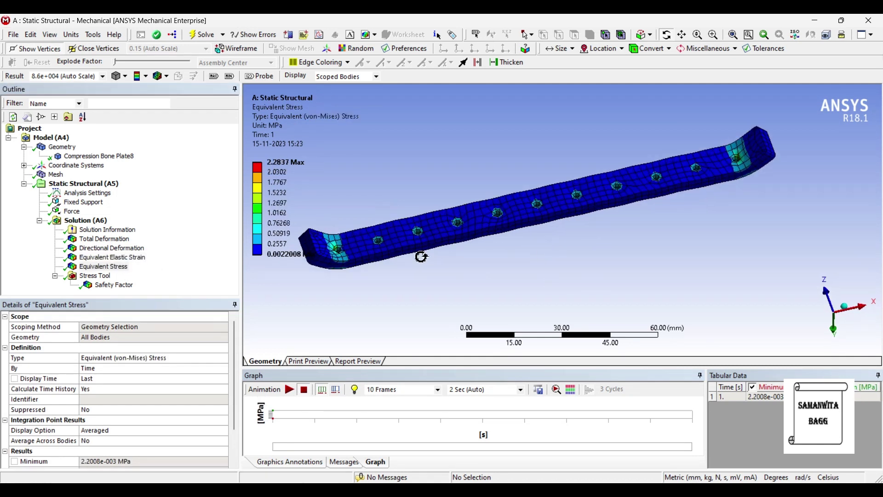
pyautogui.scroll(3, 324, 258)
pyautogui.scroll(-1, 311, 260)
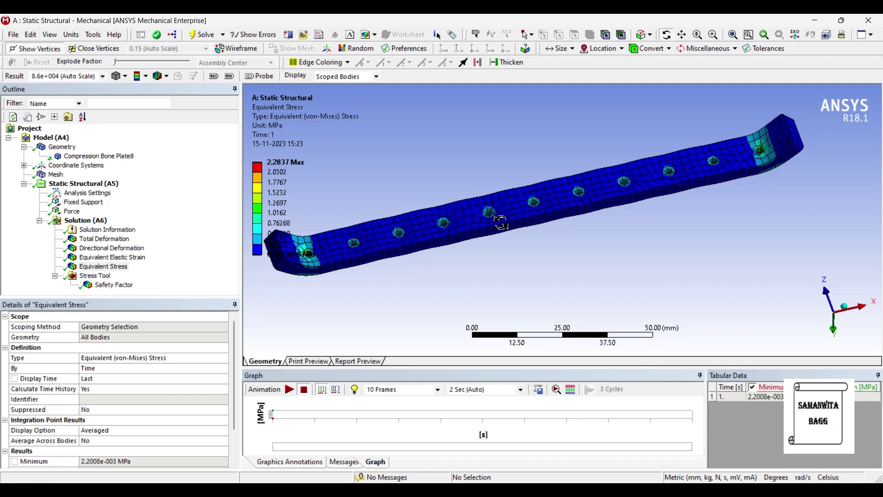
pyautogui.moveTo(585, 229); pyautogui.dragTo(414, 179)
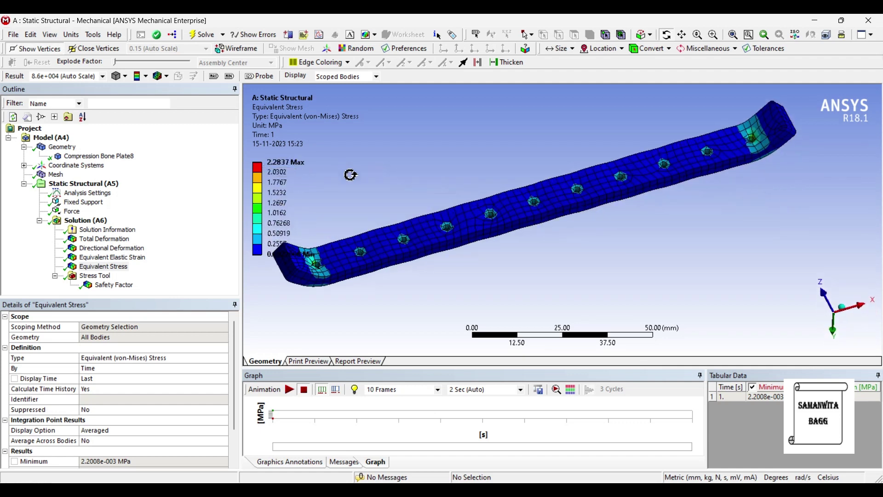
pyautogui.scroll(-2, 458, 188)
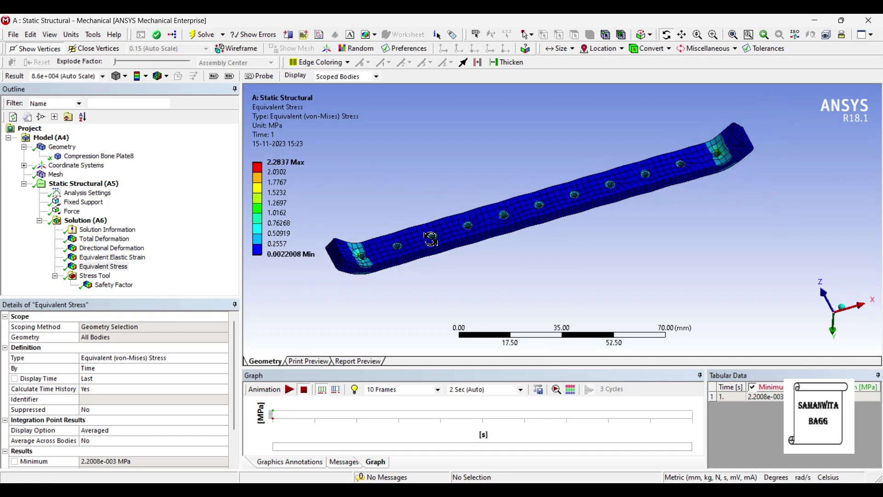
pyautogui.click(290, 389)
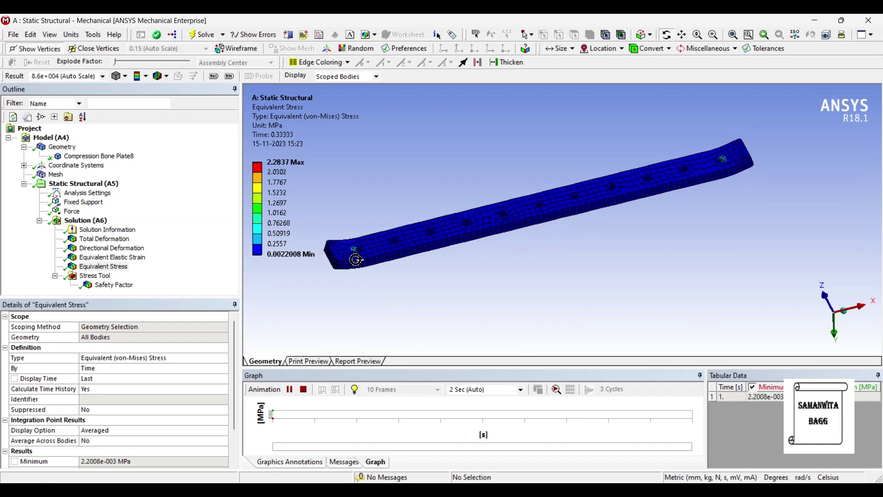
pyautogui.click(149, 300)
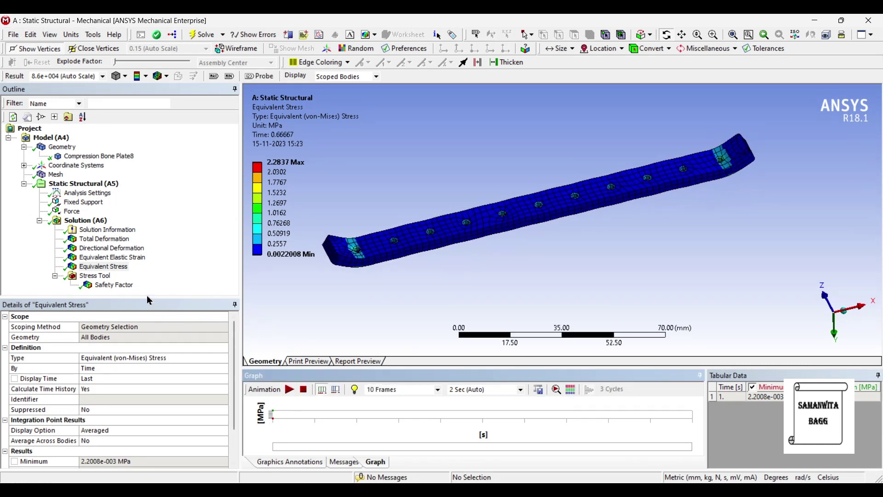
pyautogui.click(128, 258)
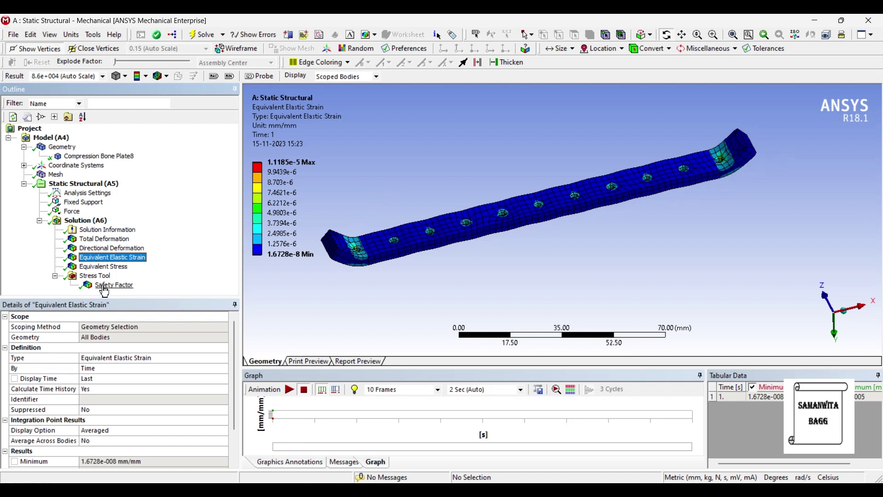
# Animate the elastic strain result, then display the Safety Factor, uniformly 15
pyautogui.click(290, 390)
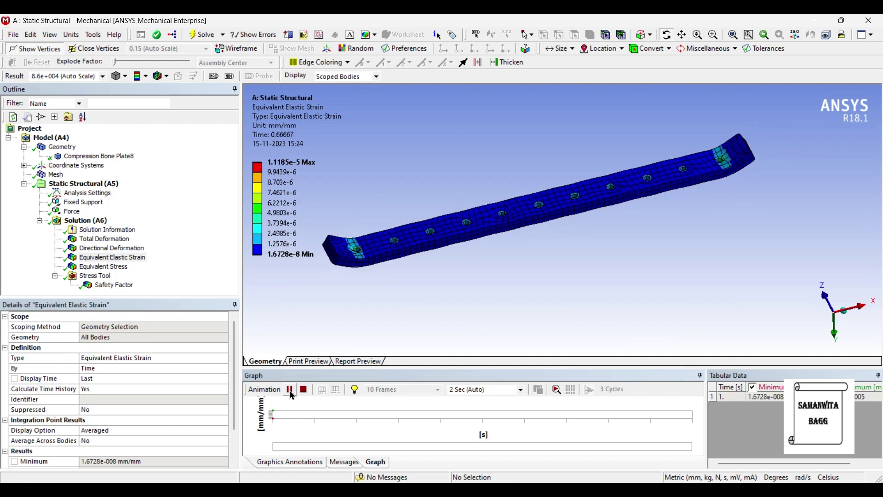
pyautogui.click(289, 390)
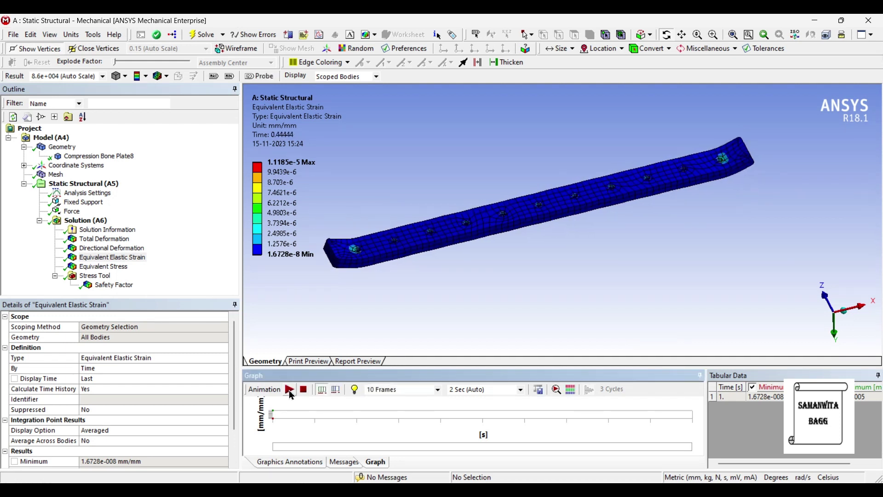
pyautogui.click(114, 285)
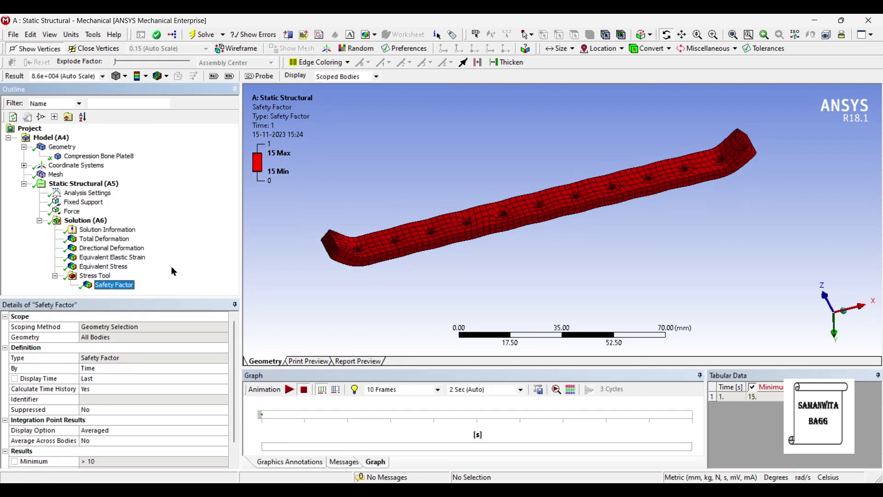
pyautogui.moveTo(569, 223)
pyautogui.mouseDown()
pyautogui.moveTo(574, 256)
pyautogui.moveTo(565, 198)
pyautogui.moveTo(575, 223)
pyautogui.mouseUp()
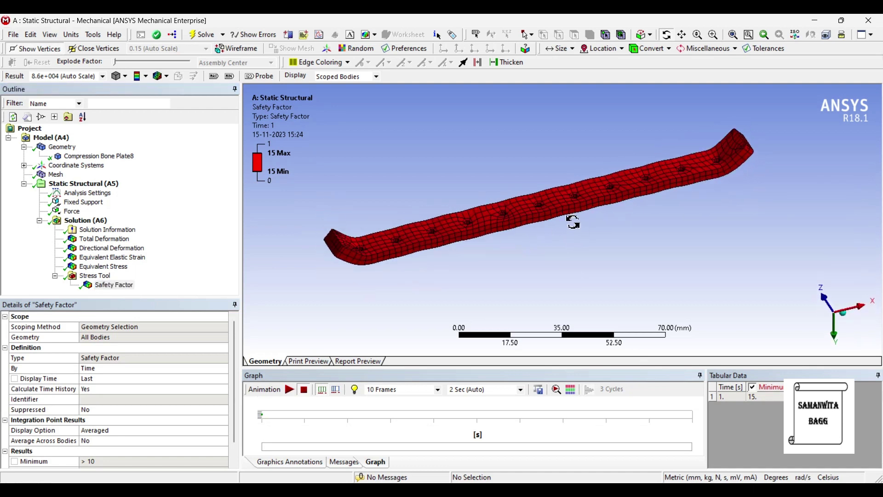
pyautogui.click(289, 389)
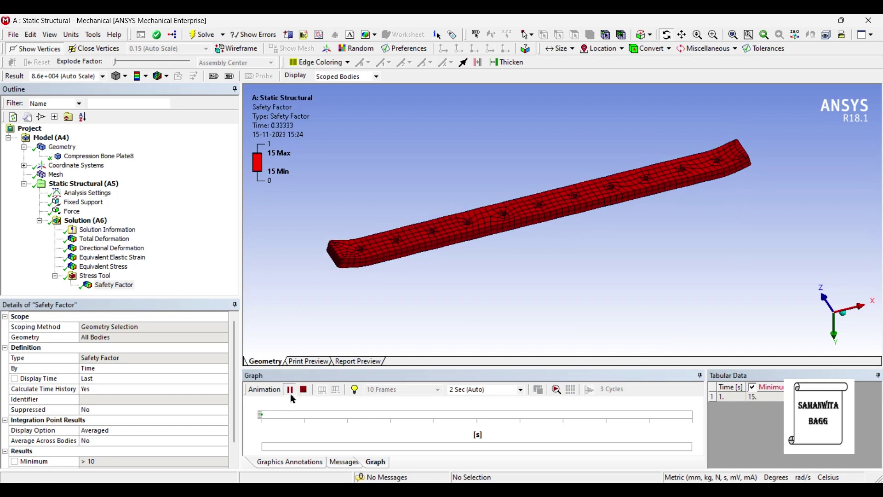
pyautogui.click(72, 212)
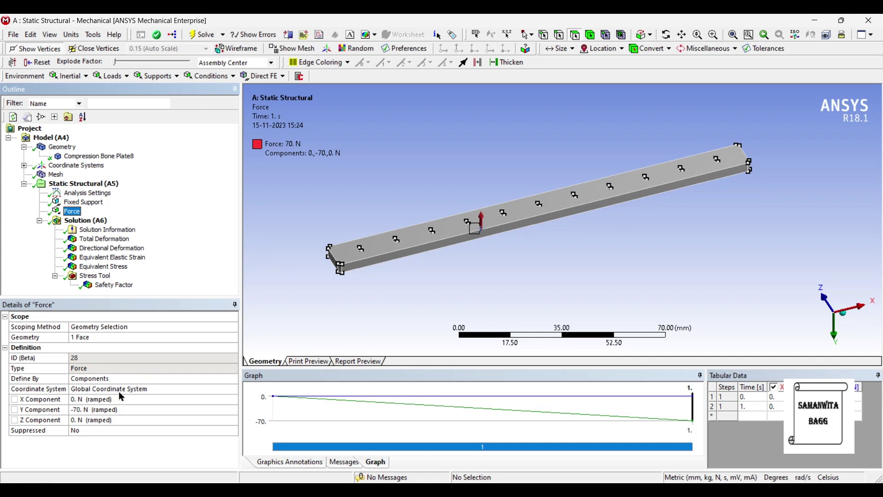
# Change the force's Y component to -100 N
pyautogui.click(104, 408)
pyautogui.write('-100')
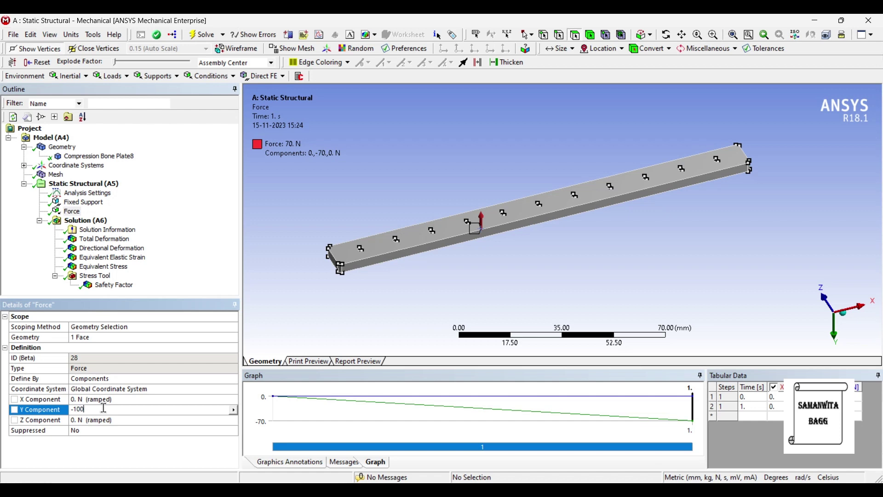
pyautogui.press('Return')
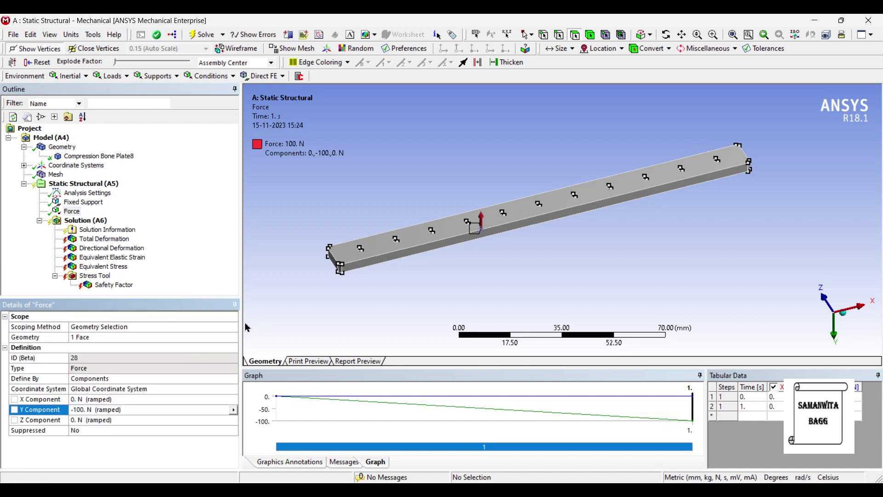
pyautogui.click(100, 221)
# Re-solve at 100 N and review total deformation (0.00012785 mm), directional deformation and stress (3.2624 MPa)
pyautogui.click(204, 35)
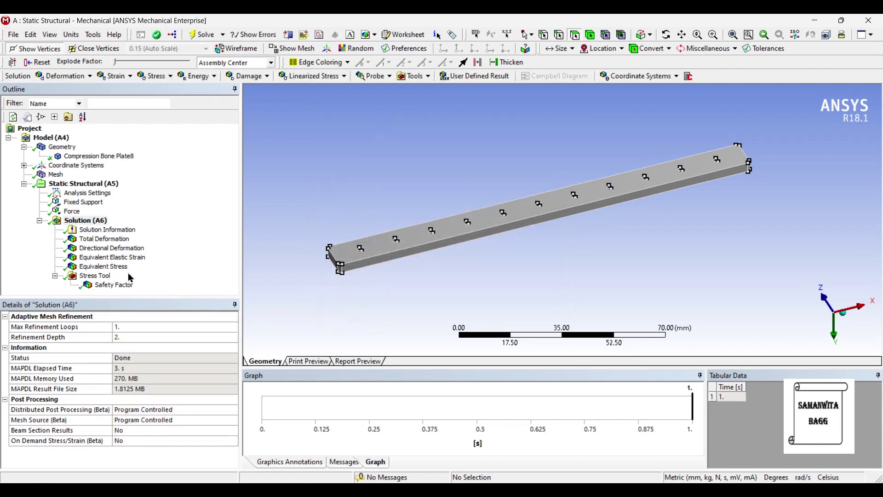
pyautogui.click(119, 239)
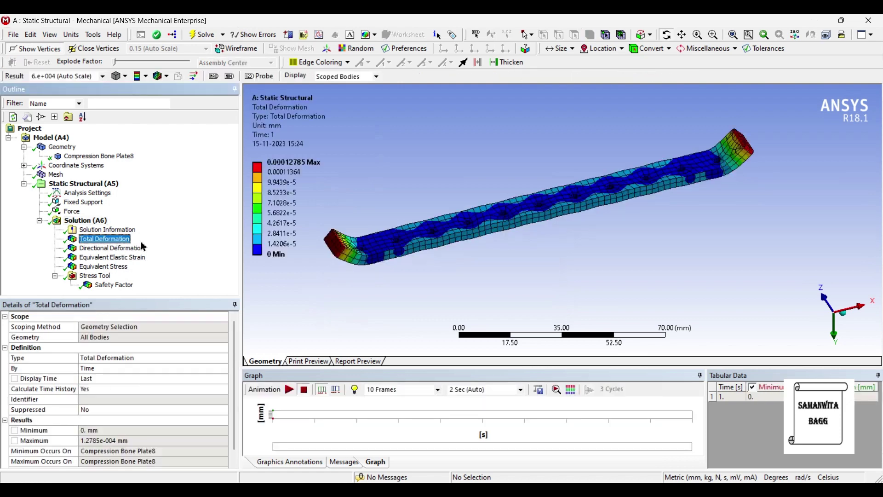
pyautogui.moveTo(578, 239); pyautogui.dragTo(589, 251)
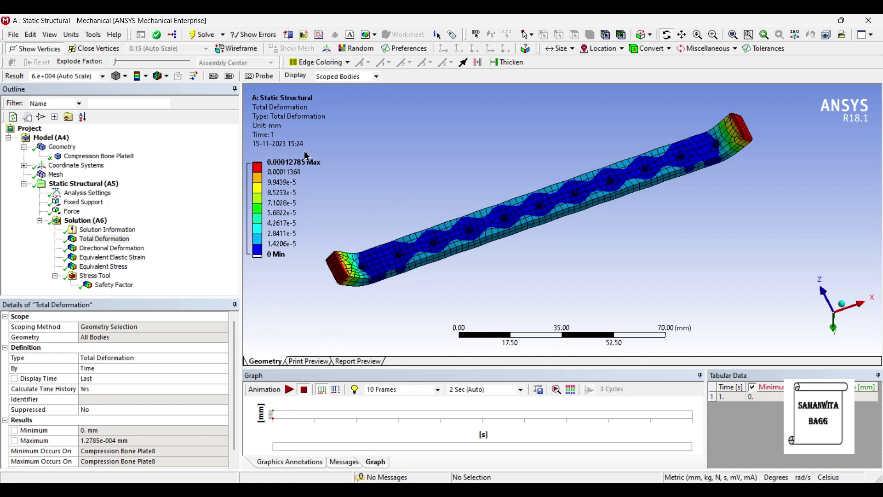
pyautogui.click(289, 391)
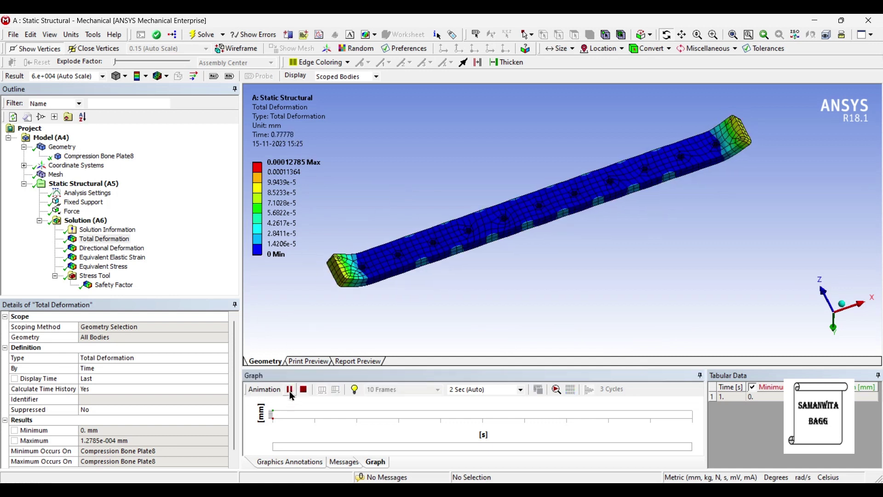
pyautogui.click(138, 249)
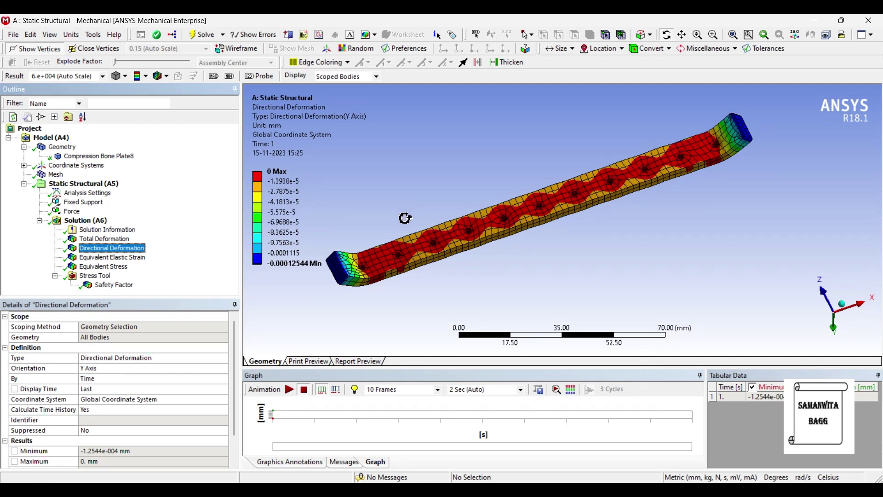
pyautogui.click(105, 267)
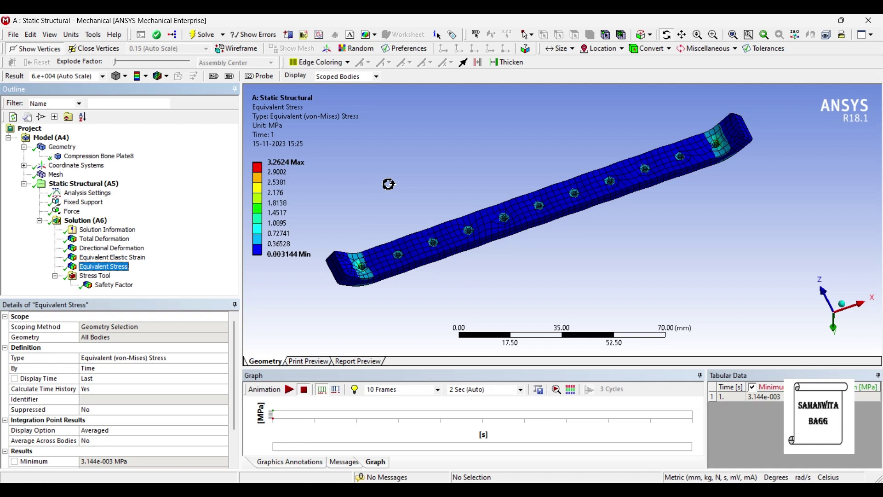
pyautogui.click(114, 285)
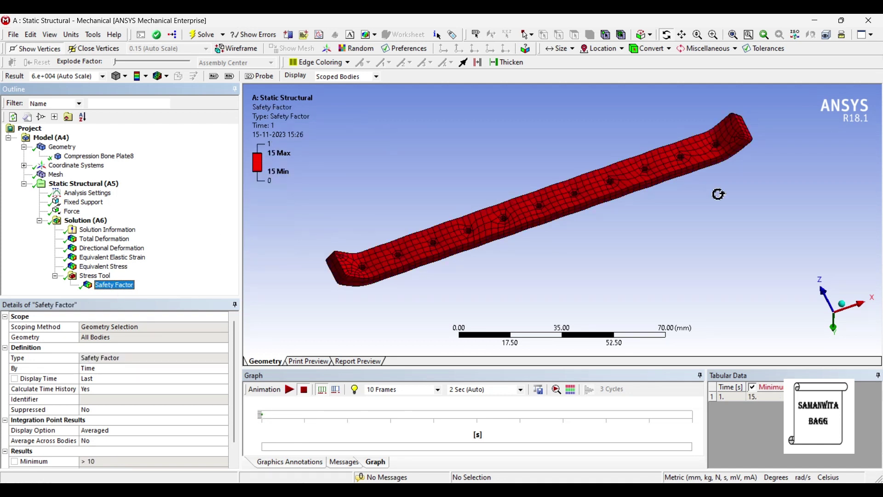
# Zoom out slightly on the 100 N safety factor result, uniformly 15
pyautogui.scroll(-2, 680, 200)
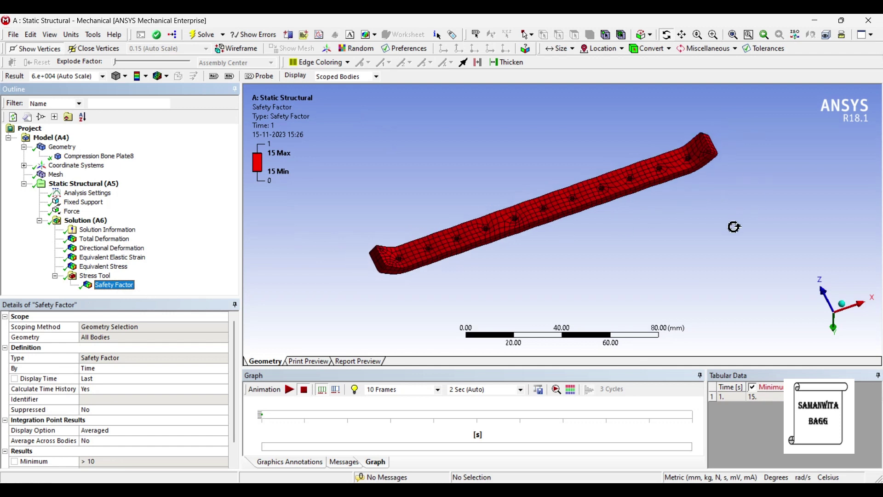